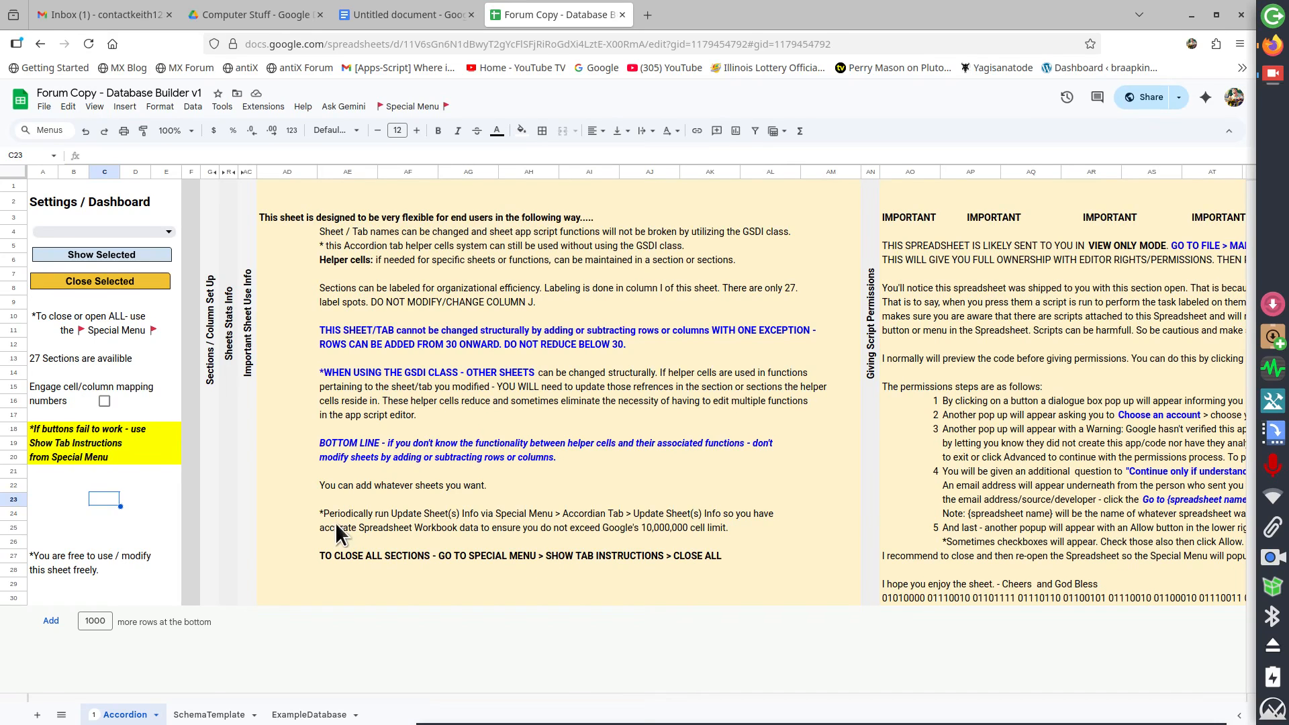
Open the tab instructions sidebar from the Special Menu and close it again
click(413, 107)
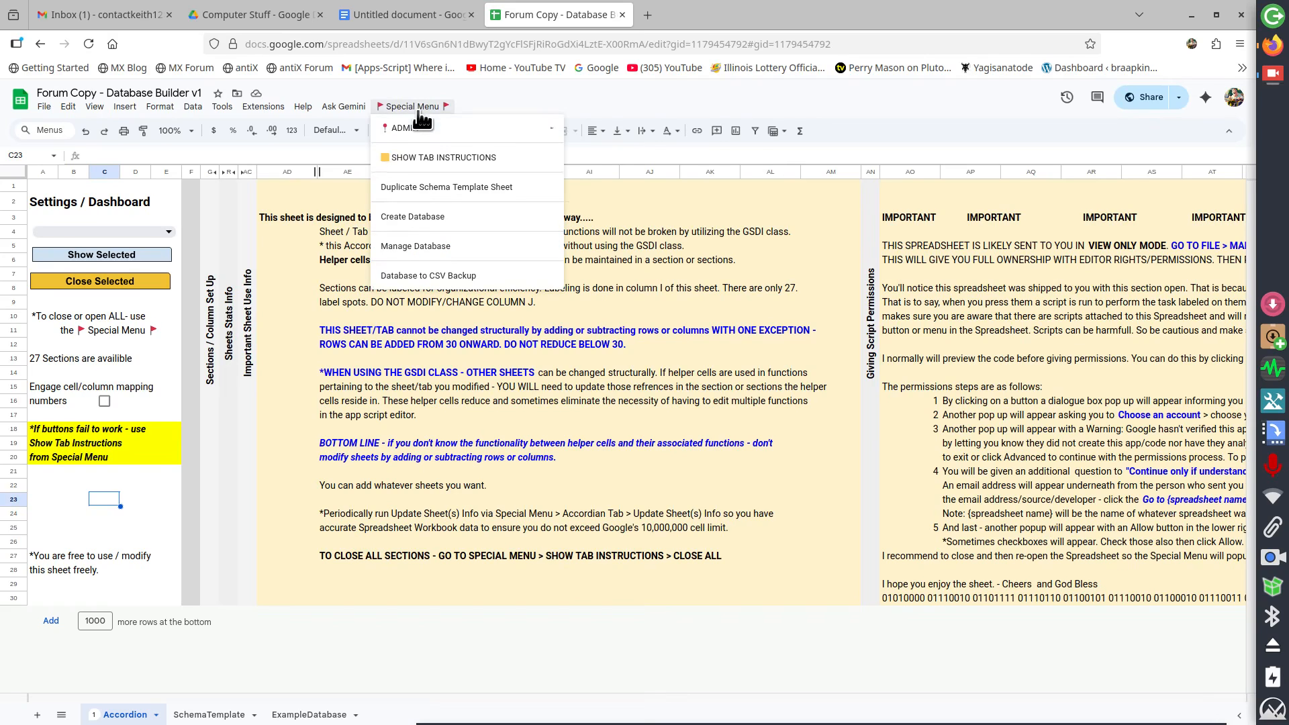
click(429, 157)
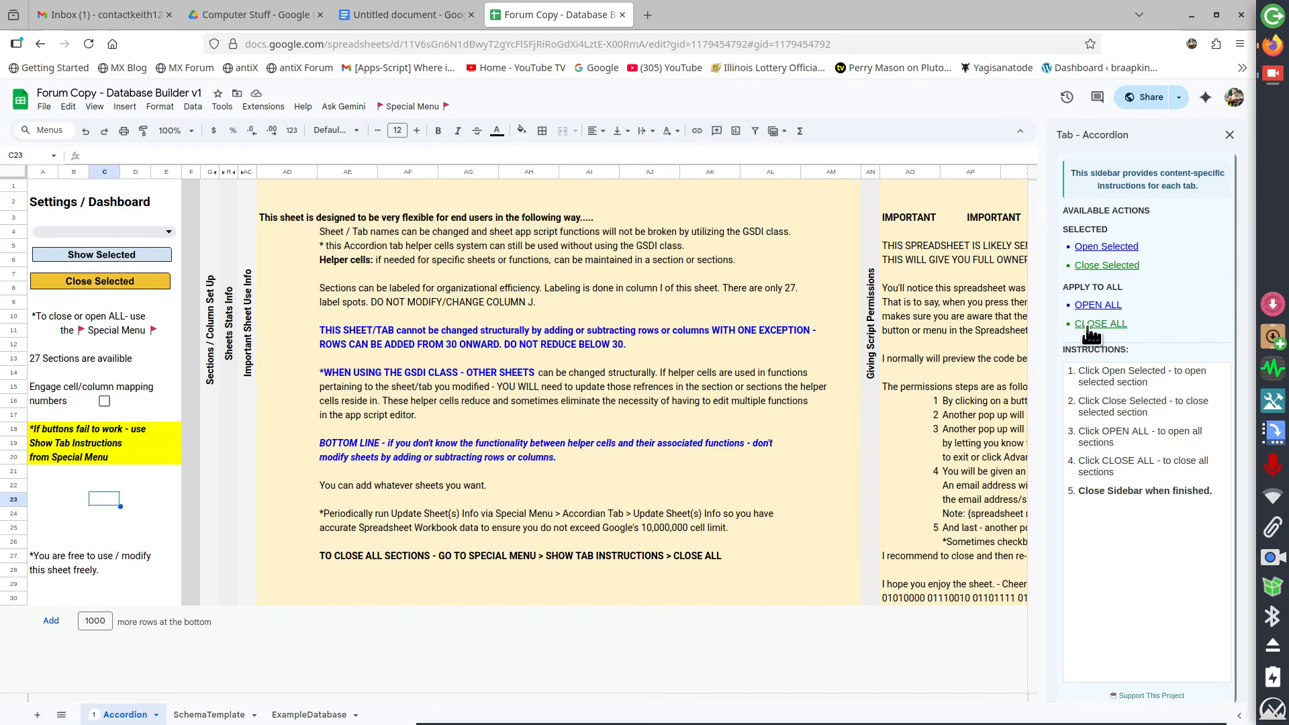
click(1235, 136)
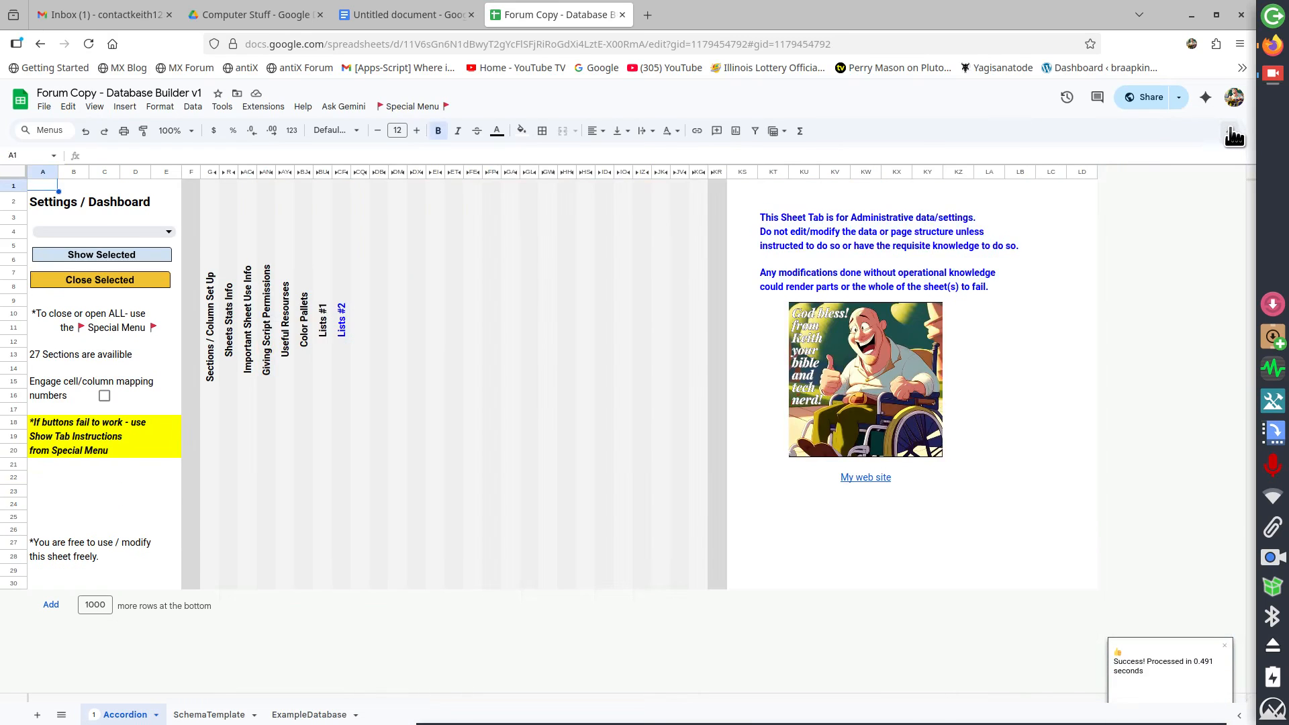
Select the Color Pallets section on the dashboard, show it, and then close it
click(62, 232)
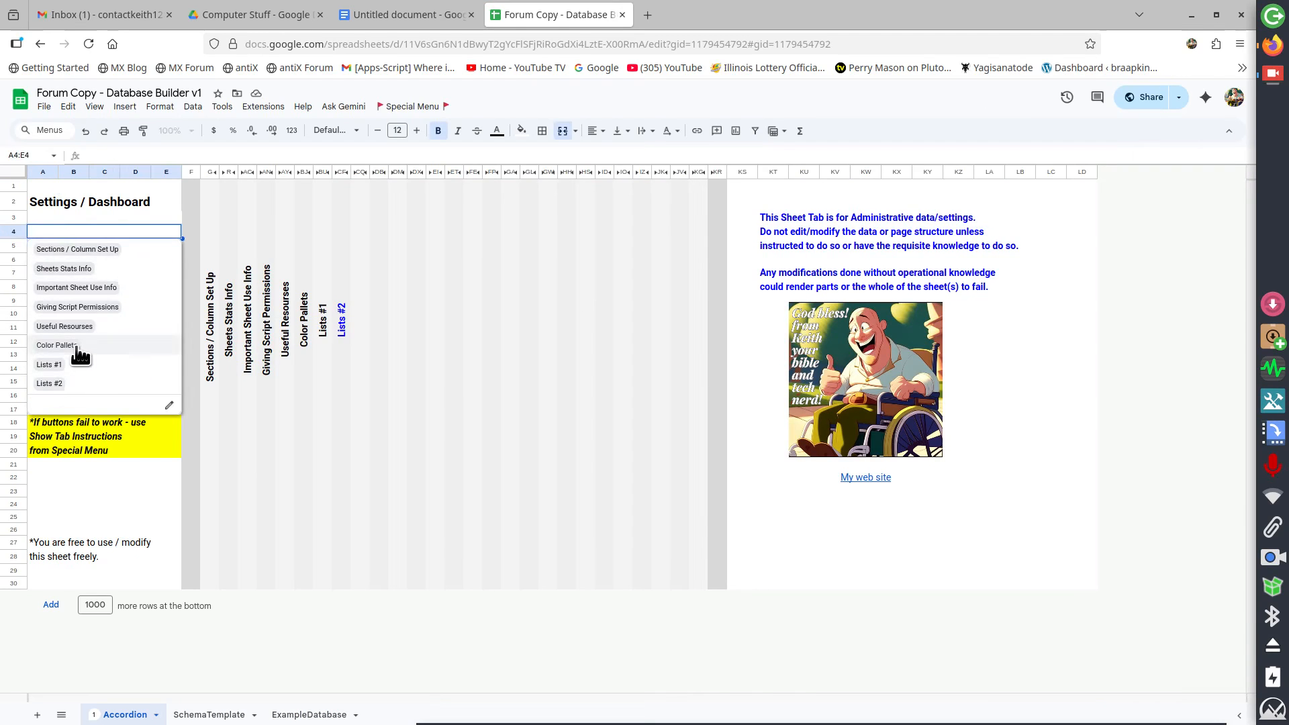
click(56, 345)
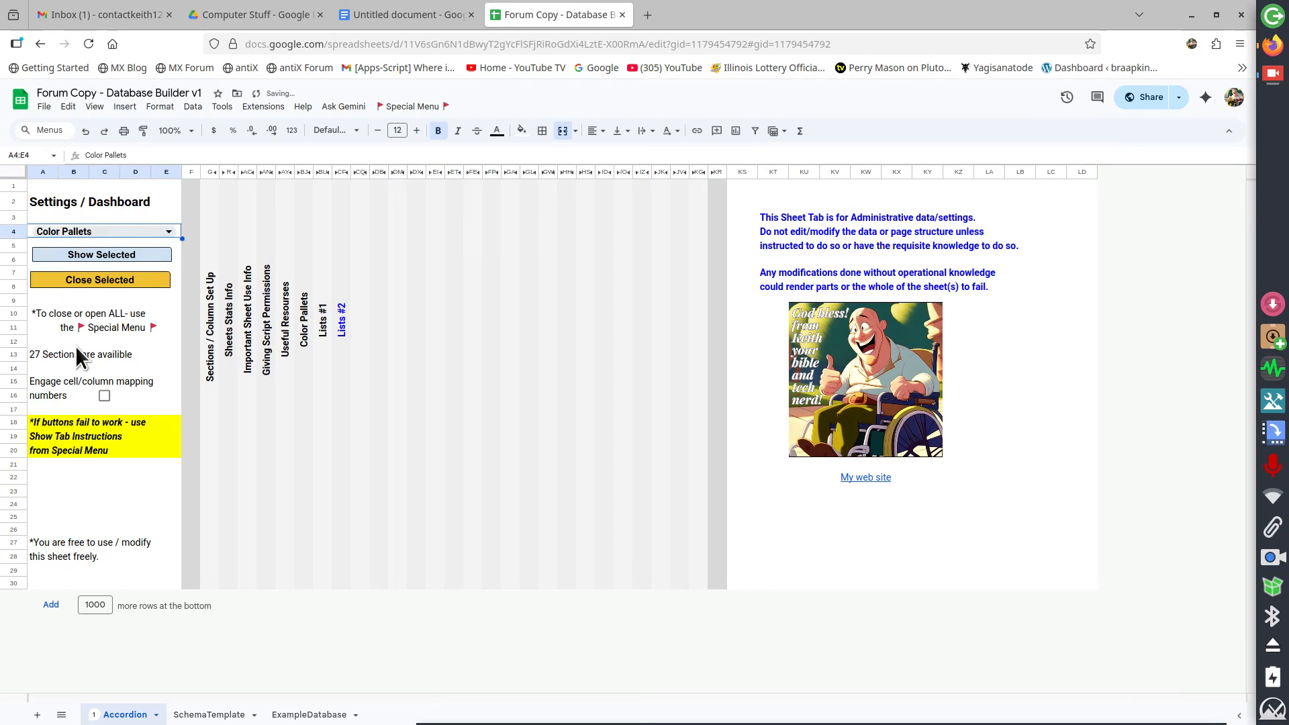
click(83, 255)
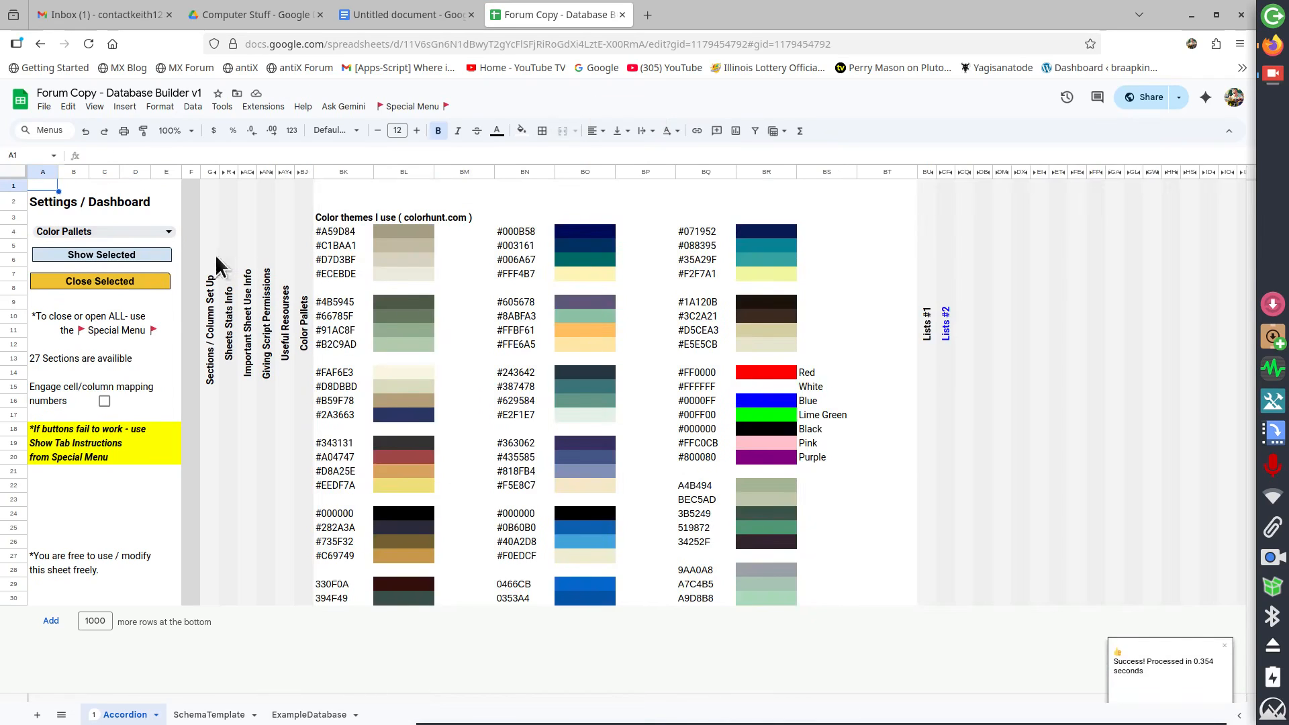
click(87, 281)
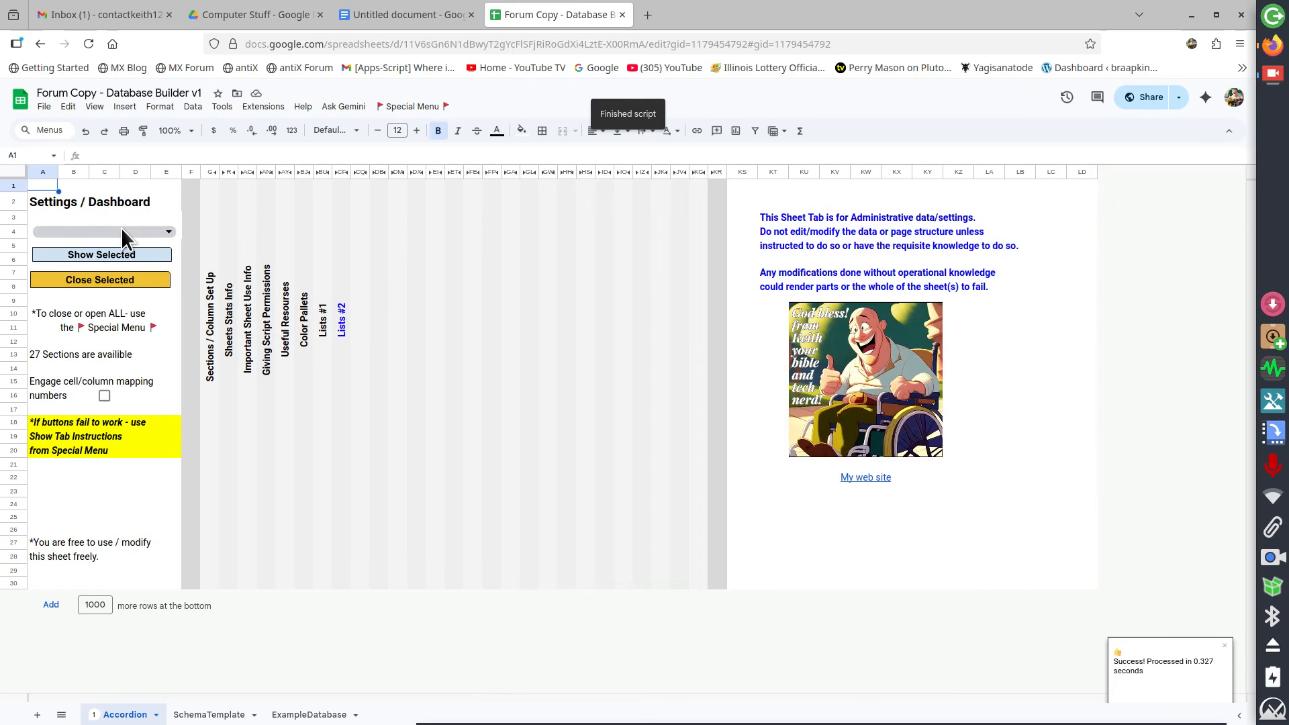
Select the Useful Resourses section on the dashboard, show it, and then close it
click(121, 228)
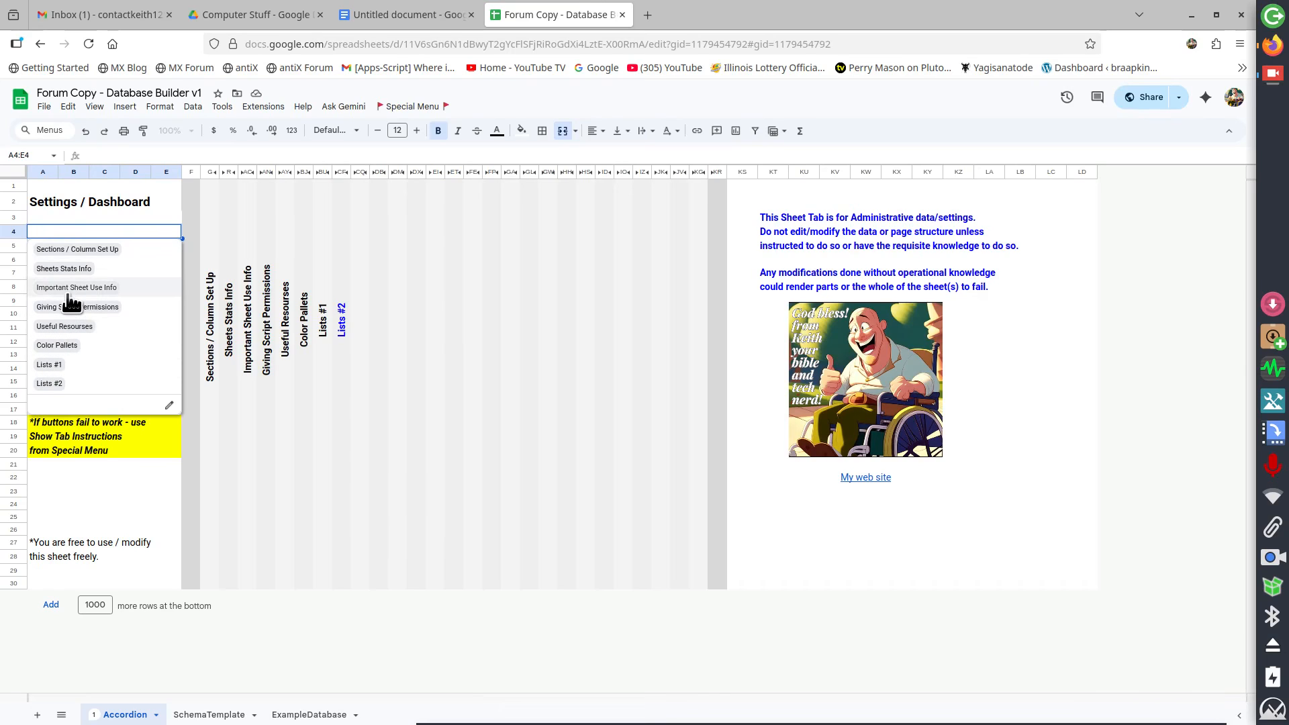
click(65, 327)
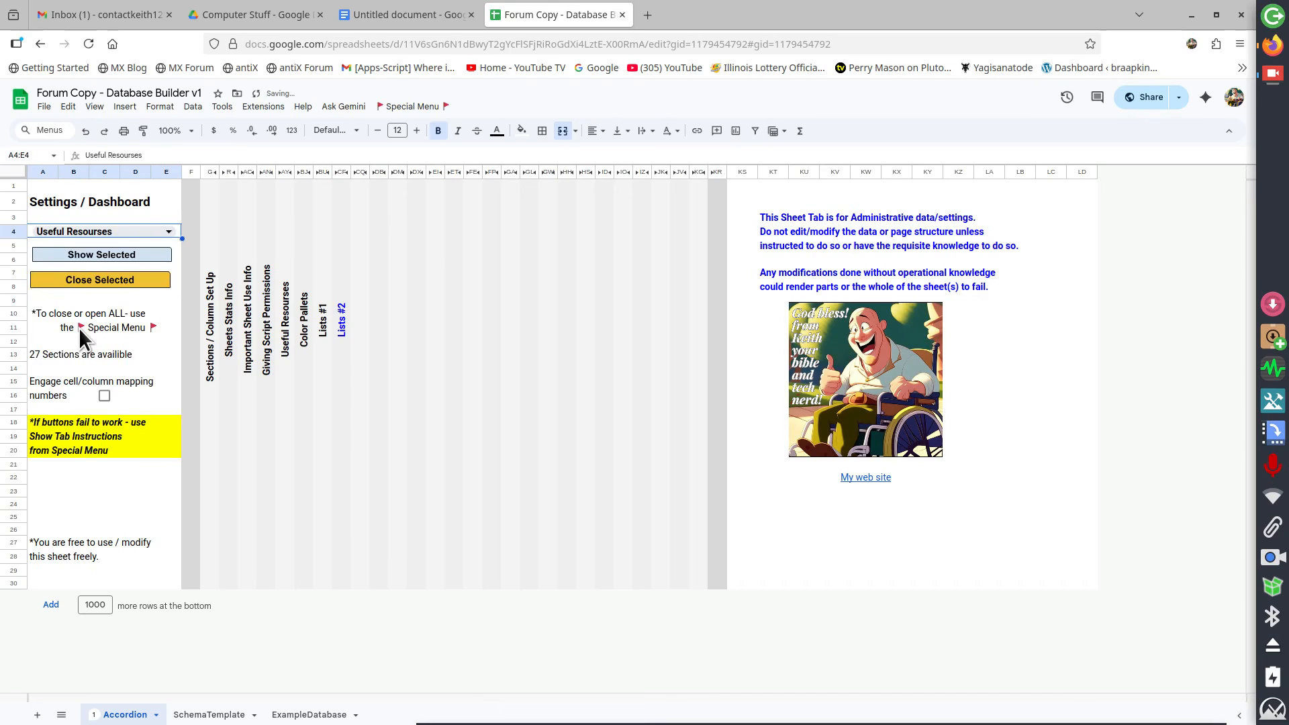
click(90, 252)
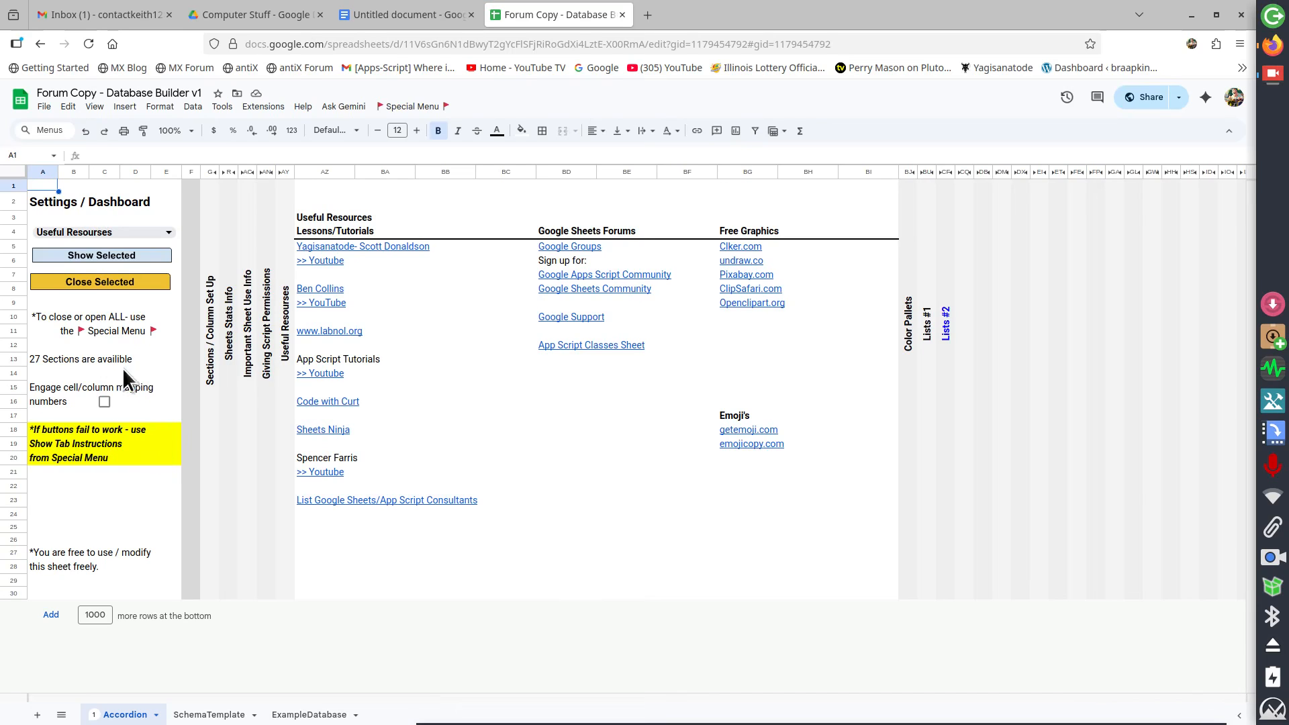
click(94, 283)
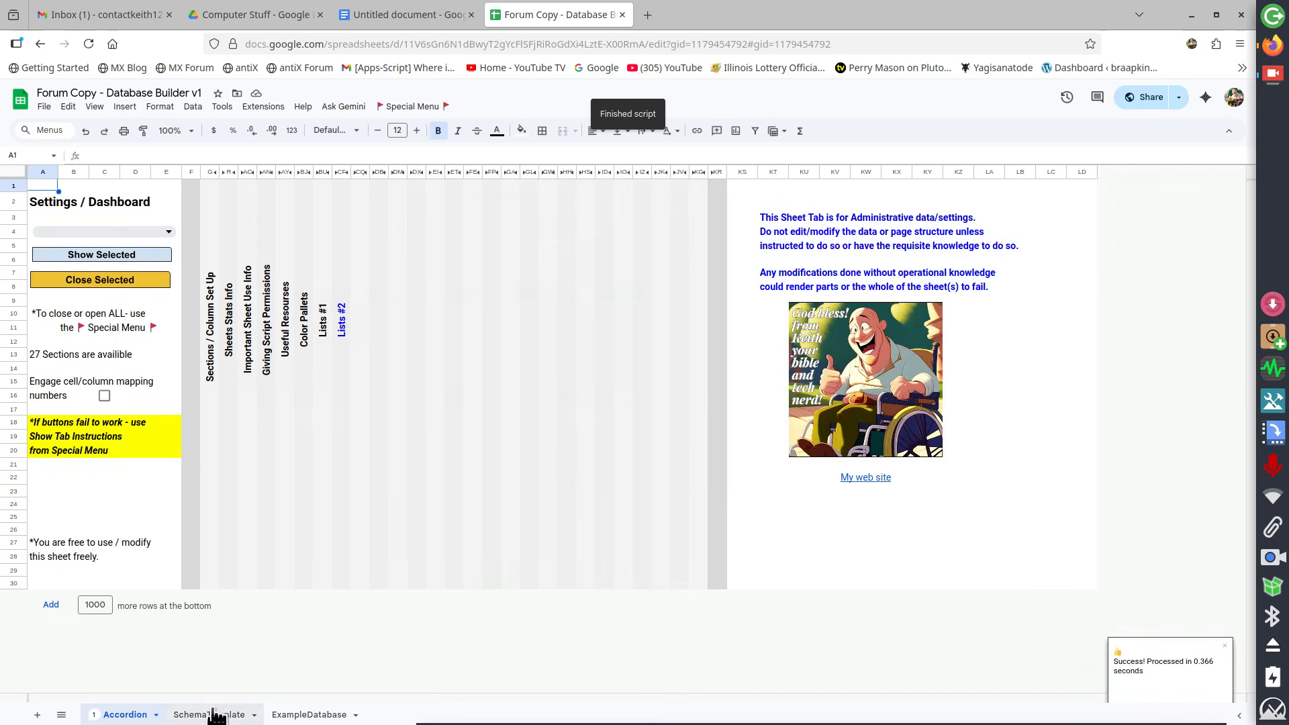
Examine the SchemaTemplate sheet, its Special Menu options, instructions and field type choices
click(217, 716)
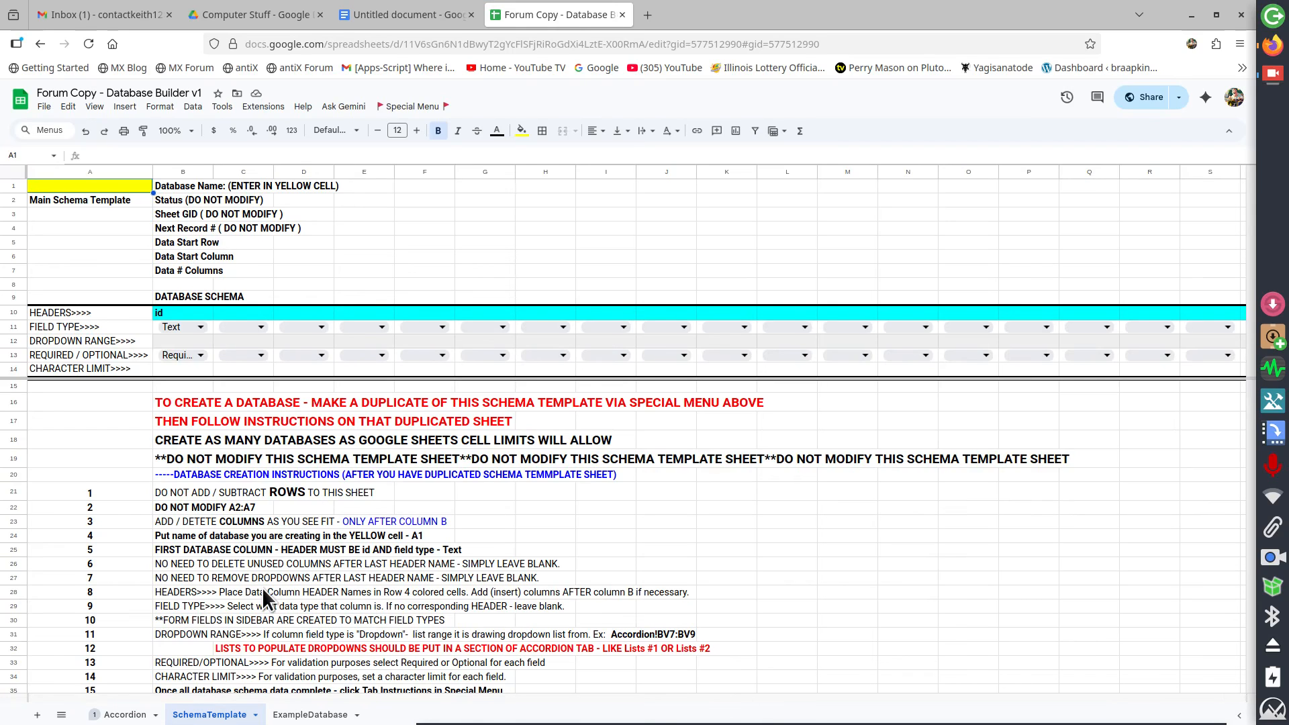
click(408, 109)
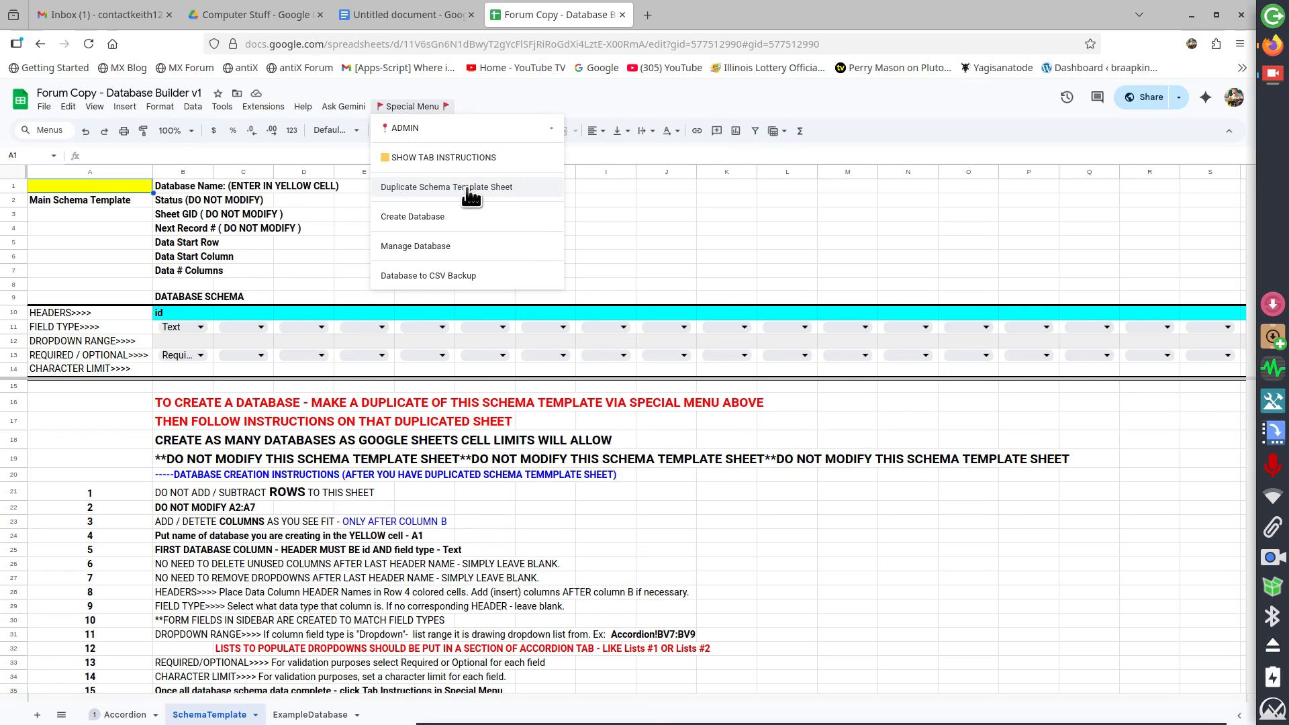
click(328, 548)
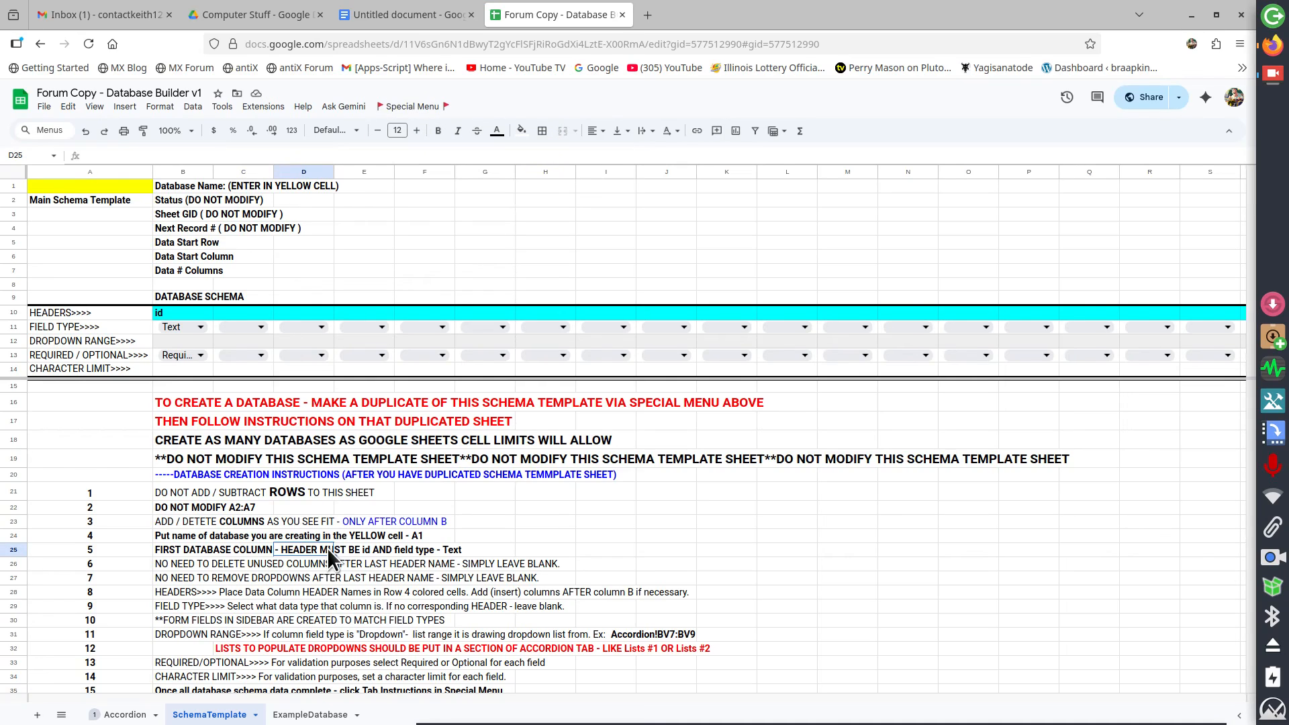
scroll(329, 557, down, 3)
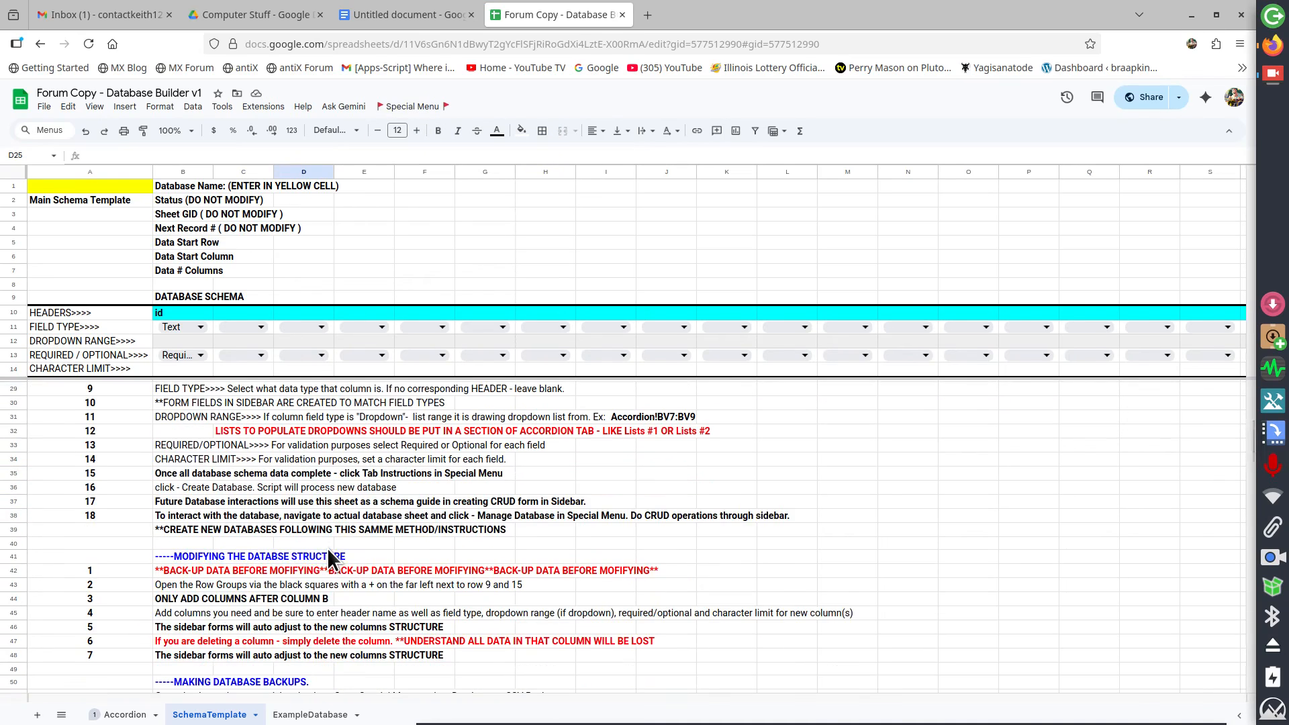
scroll(329, 557, up, 3)
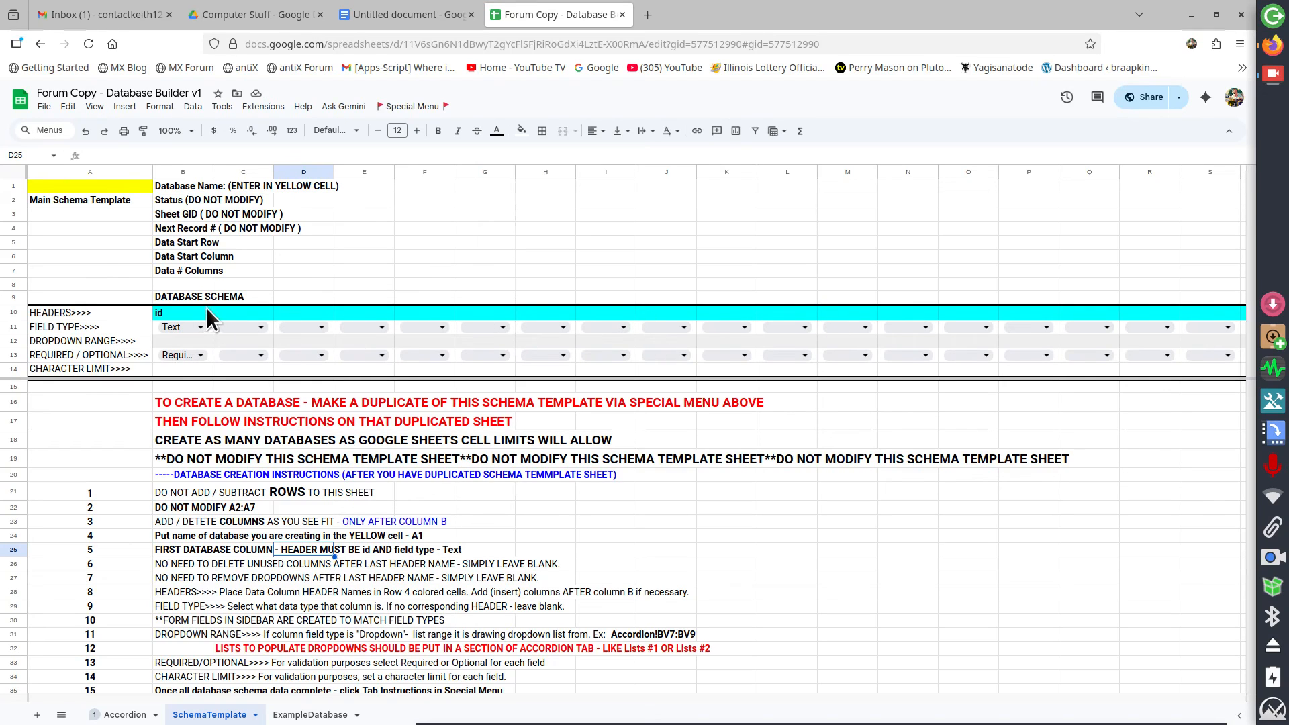
click(256, 329)
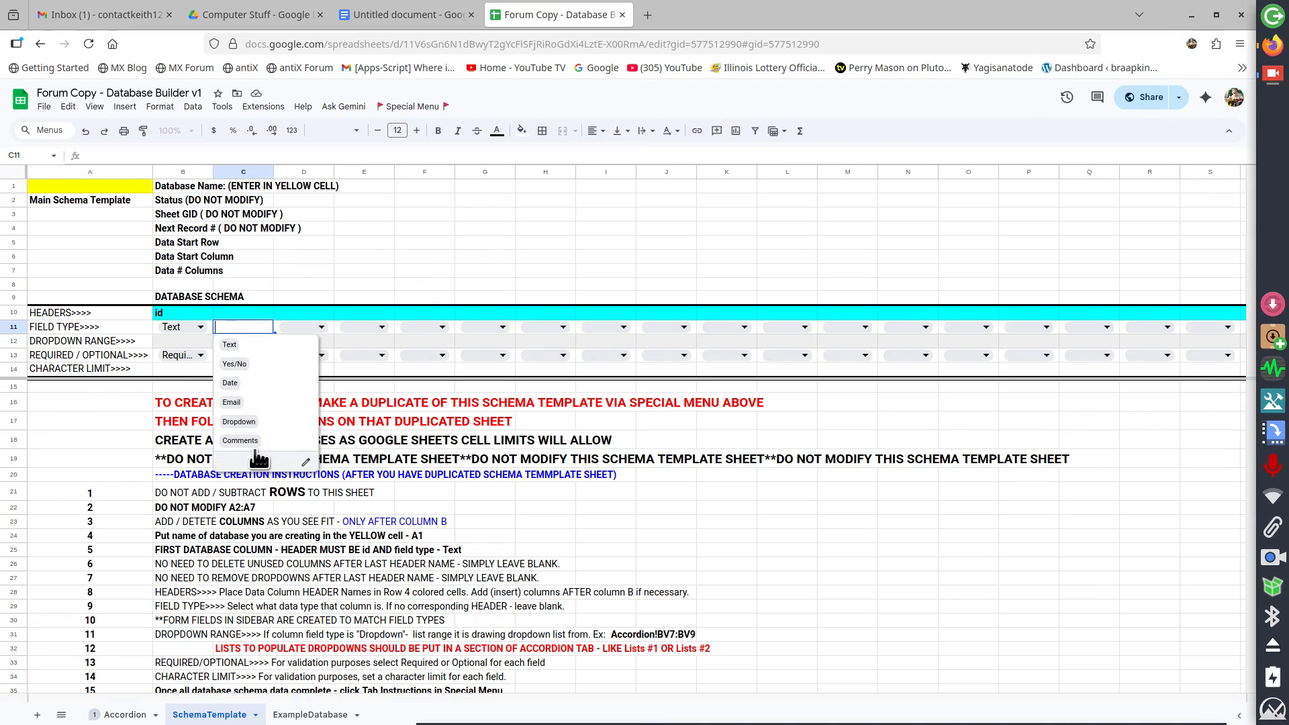
click(497, 425)
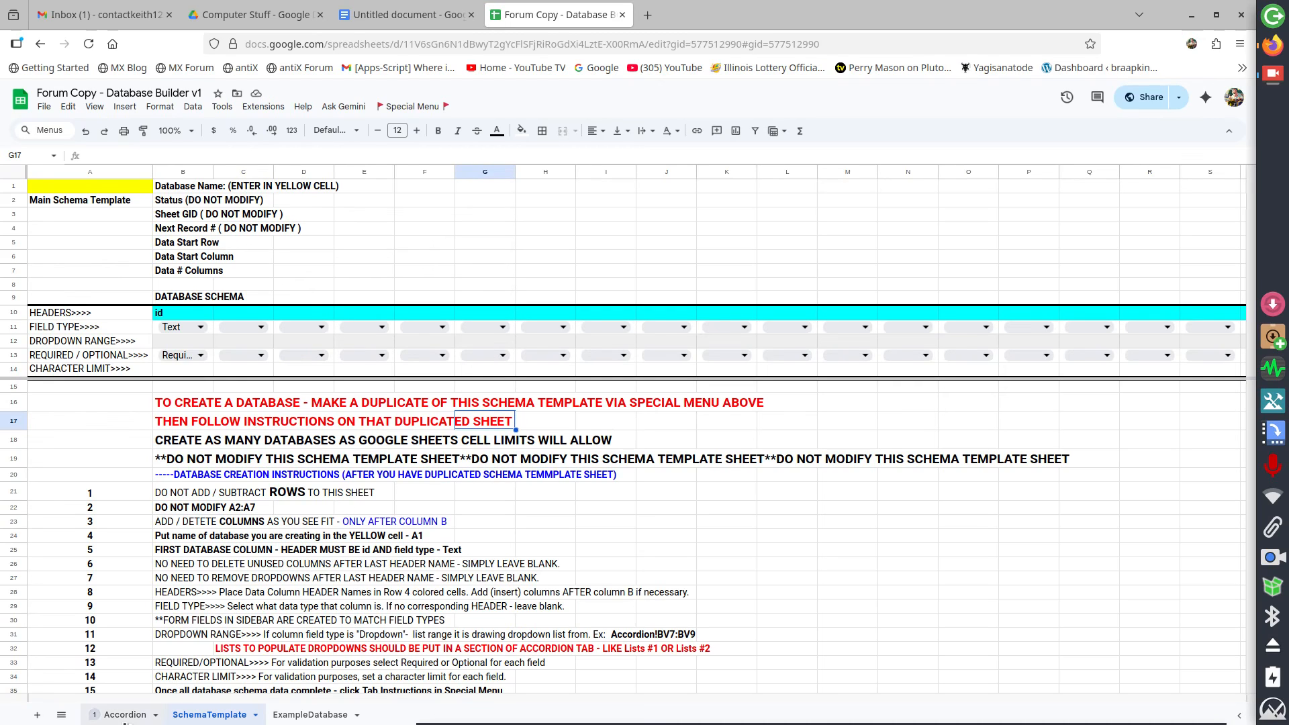
Back on the Accordion sheet, select the Lists #1 section, show it, and then close it
click(123, 716)
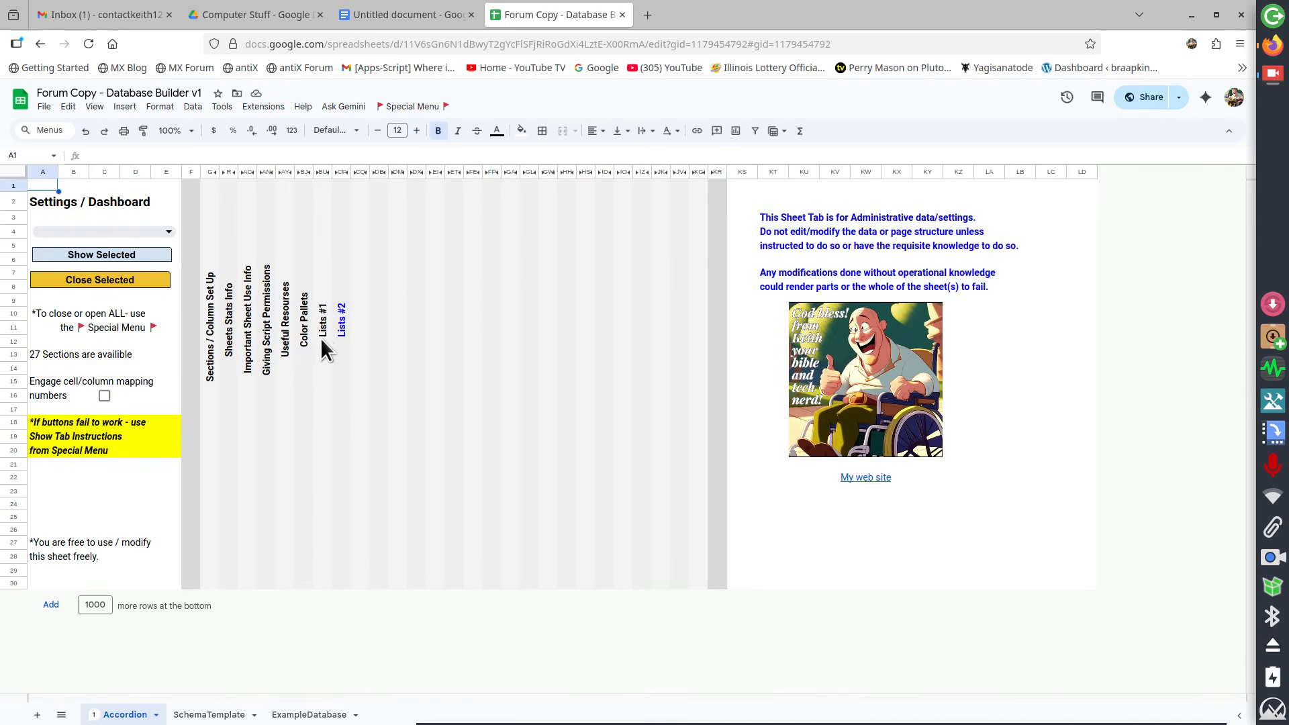
click(160, 234)
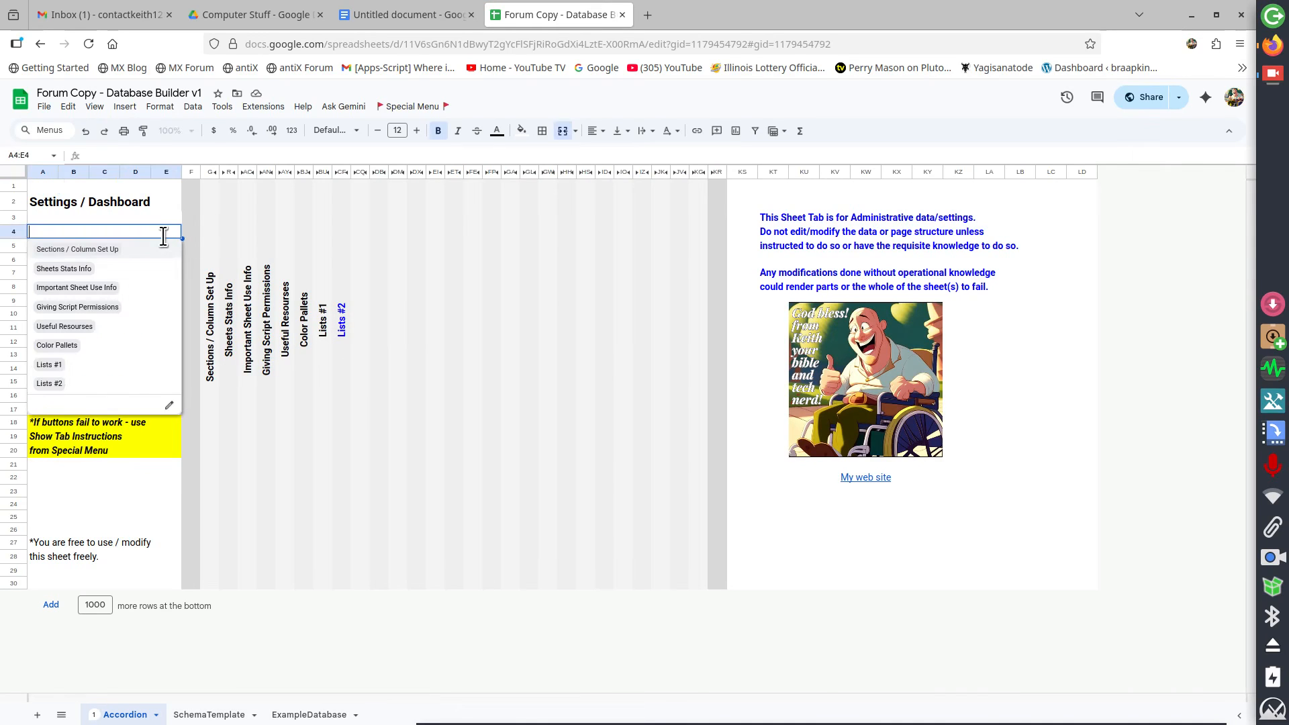
click(49, 365)
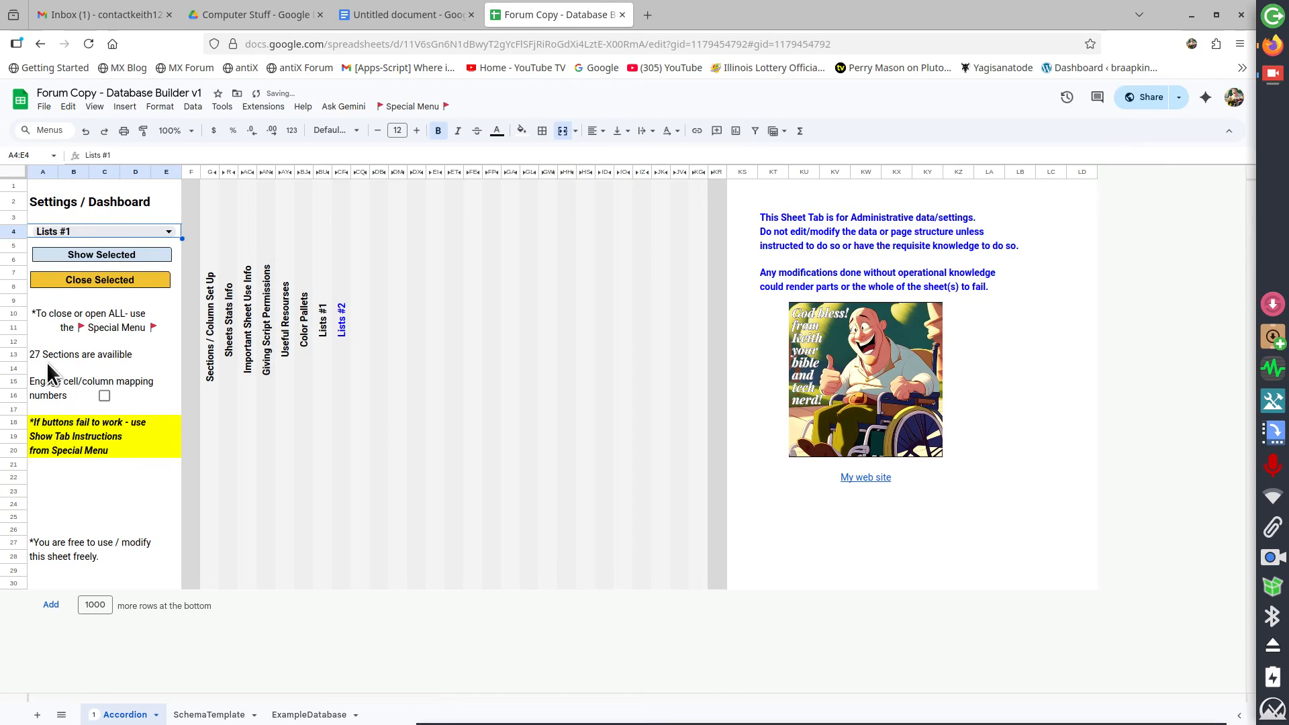
click(78, 253)
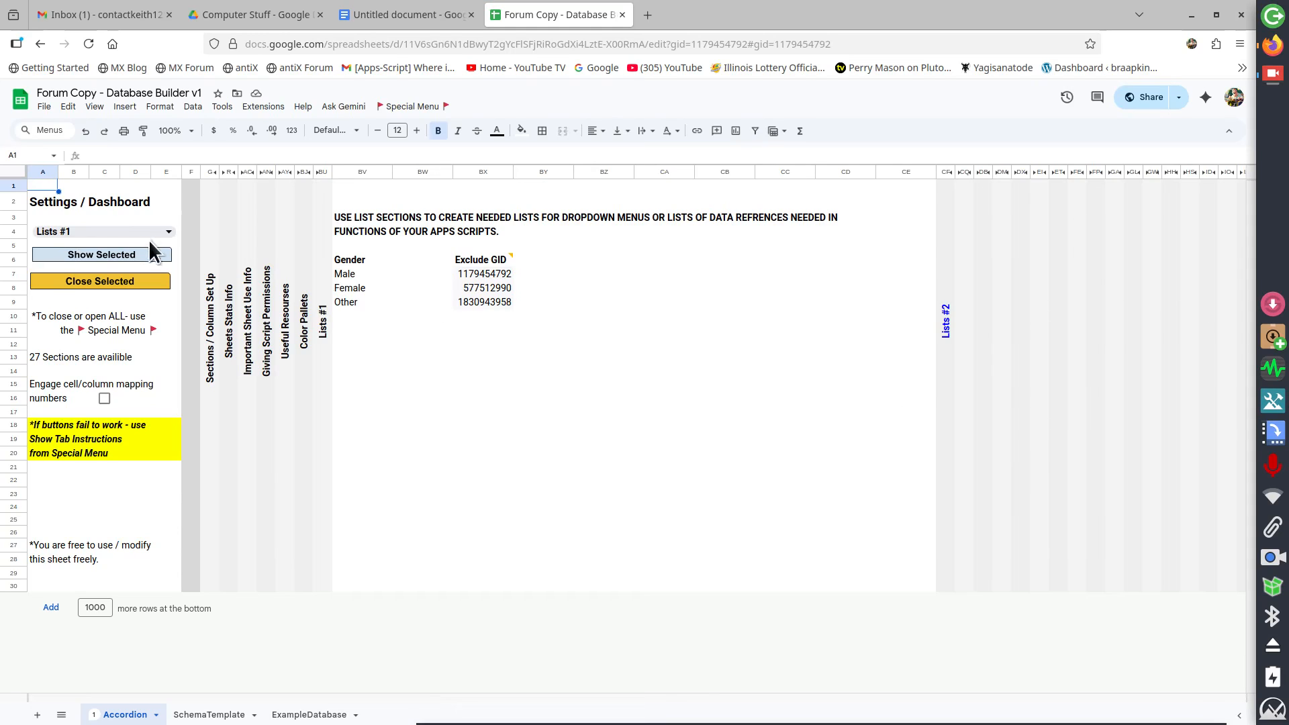
click(113, 281)
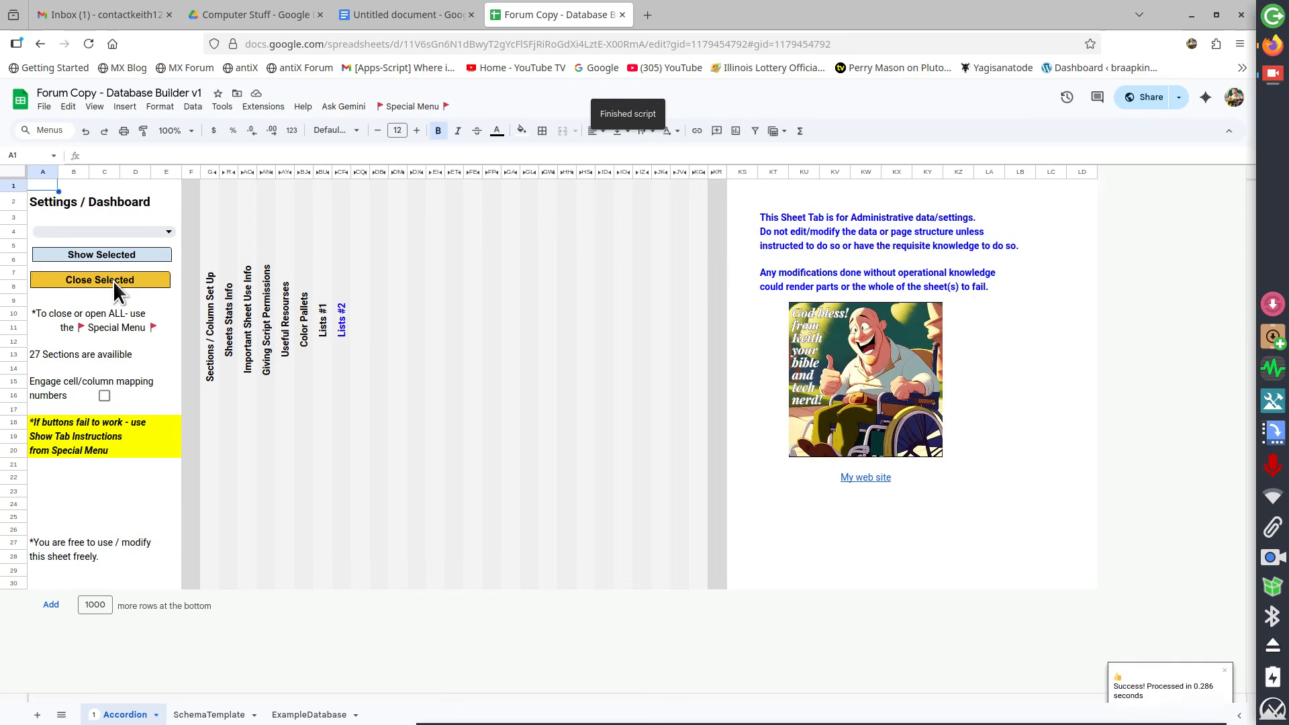
Open the ExampleDatabase sheet and expand its grouped schema rows to review the field settings
click(216, 714)
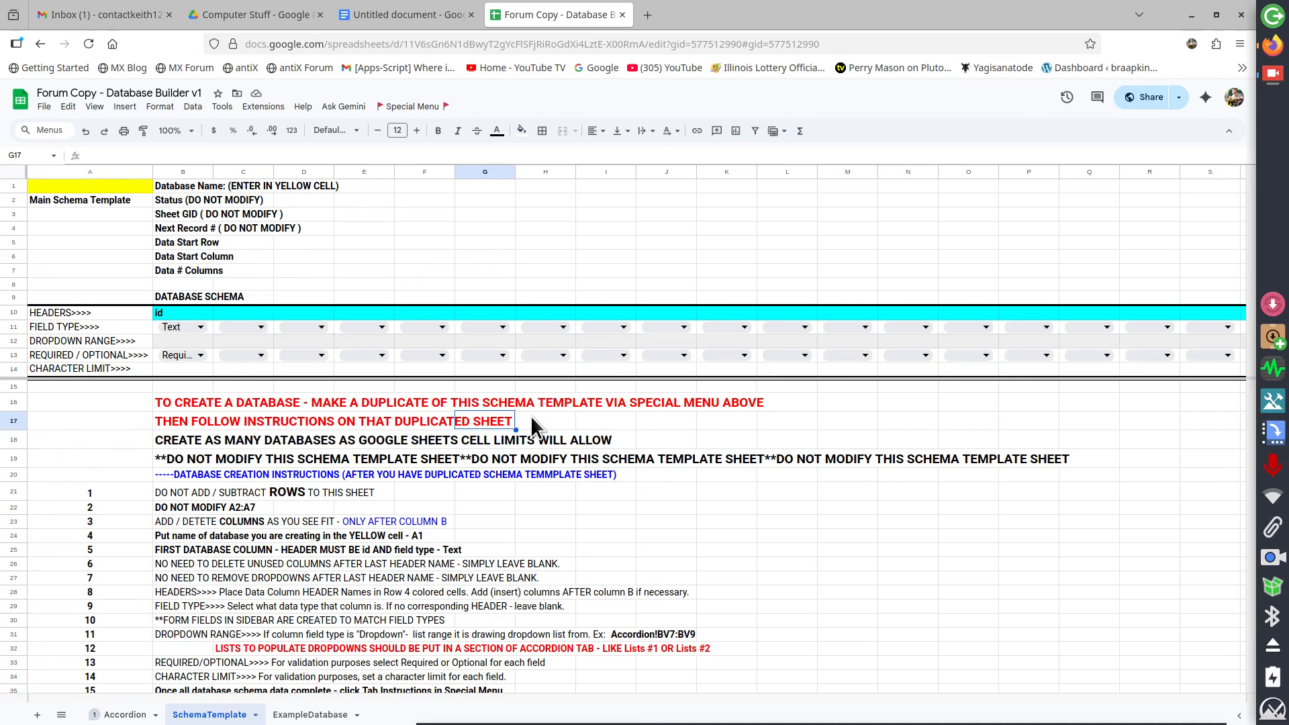
click(277, 716)
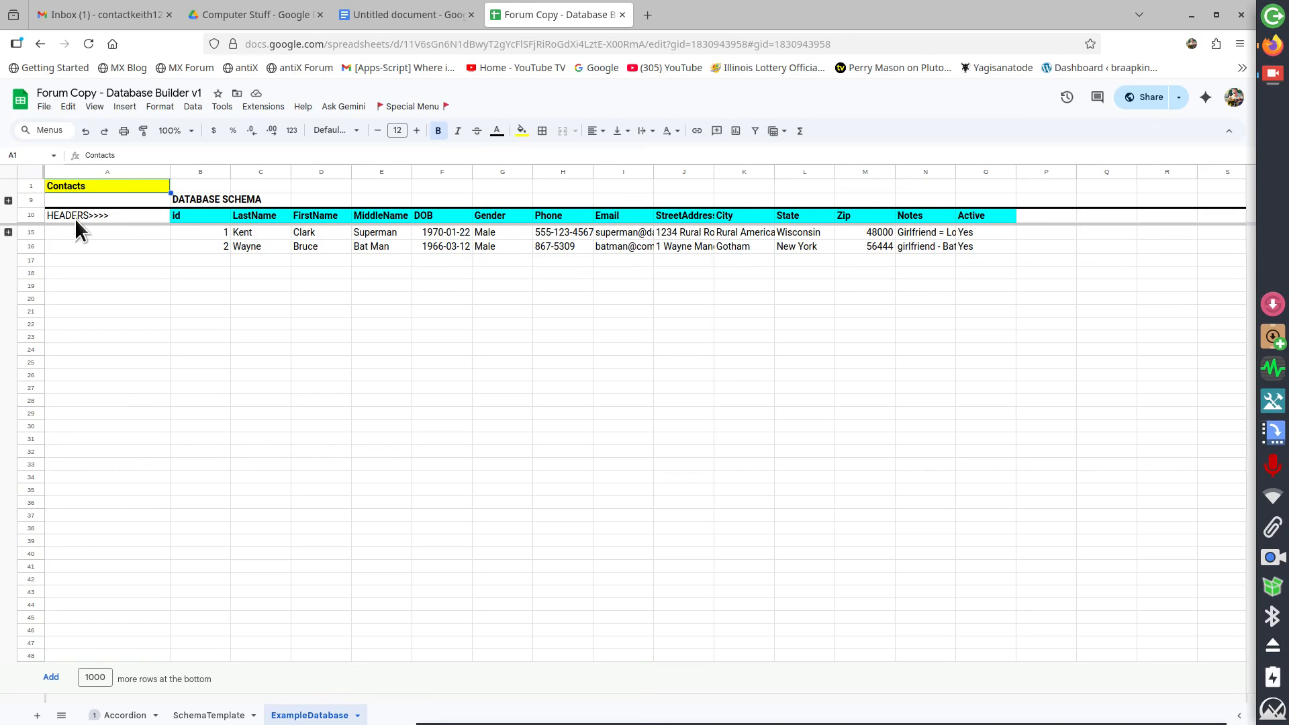
click(8, 200)
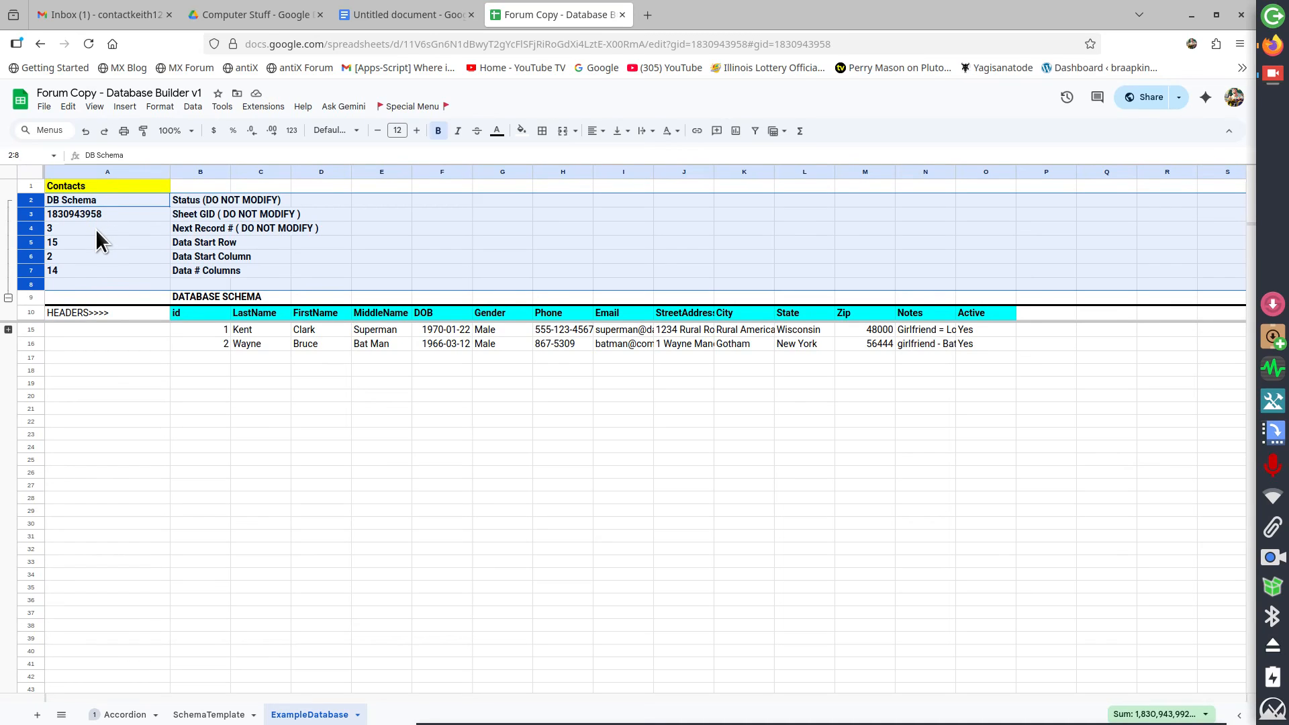
click(8, 297)
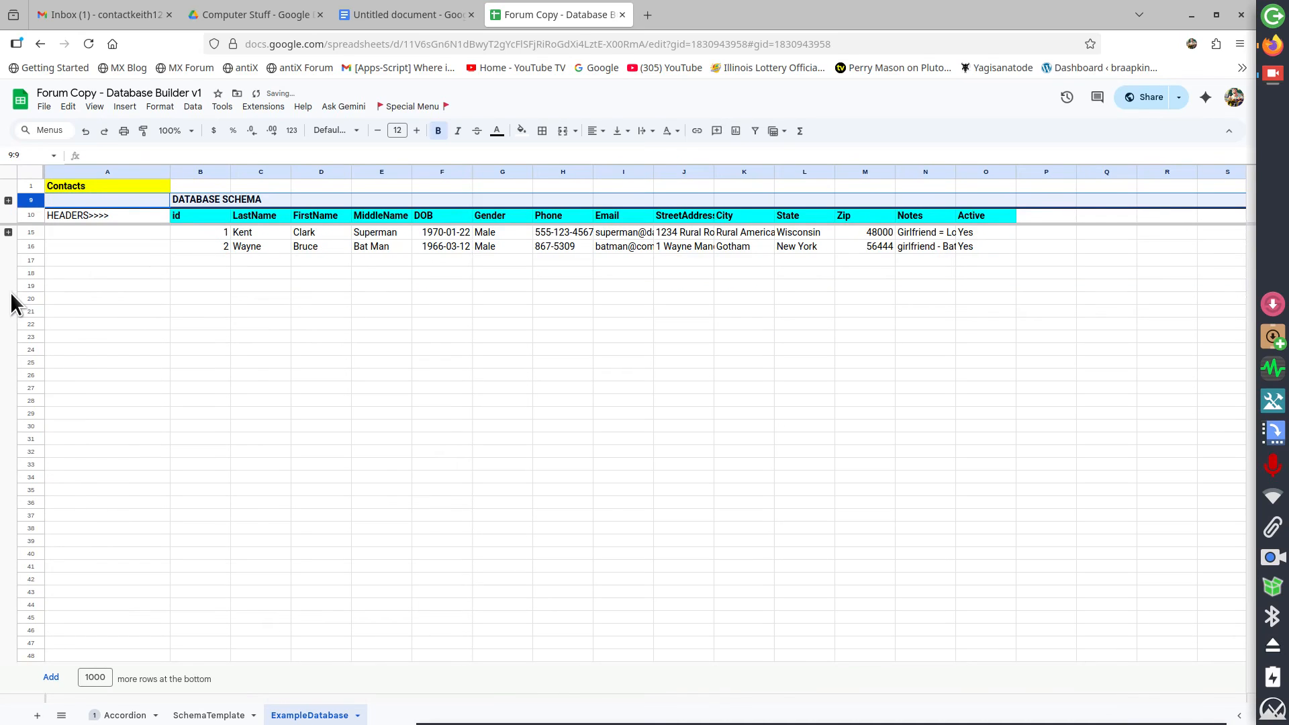
click(8, 231)
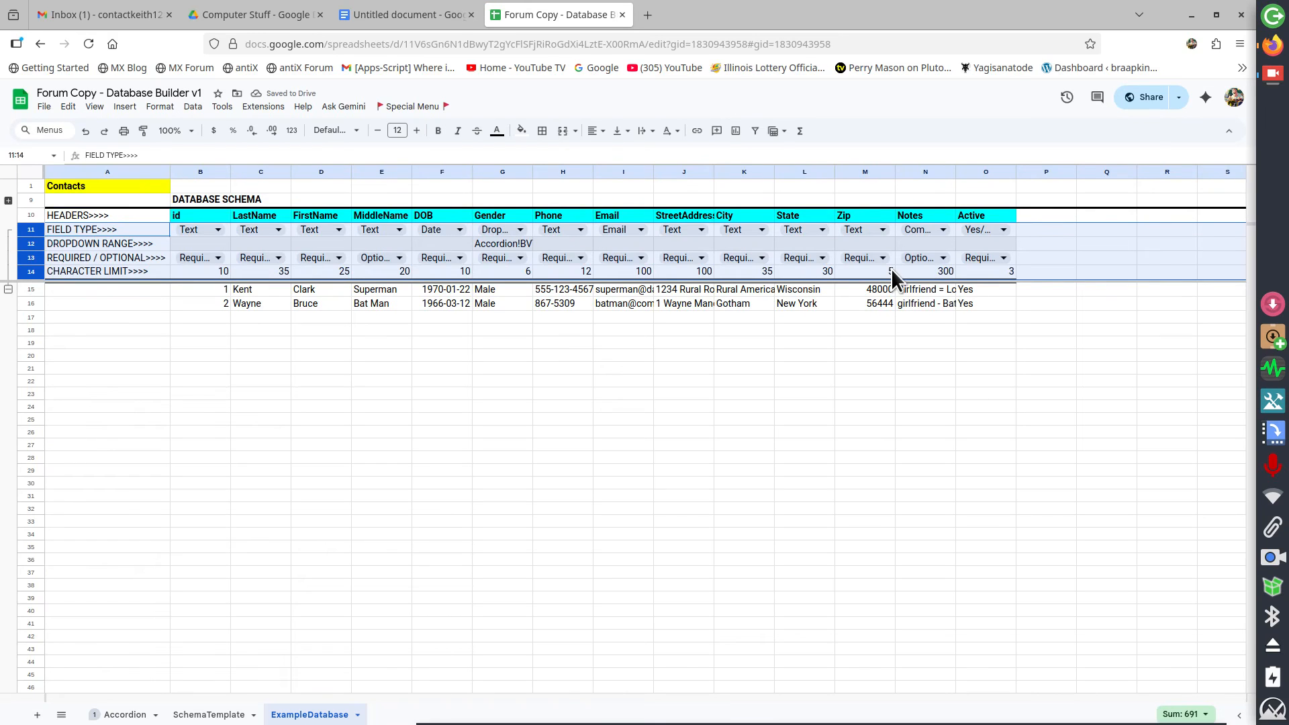
Insert a new column to the left of the Gender column
click(487, 172)
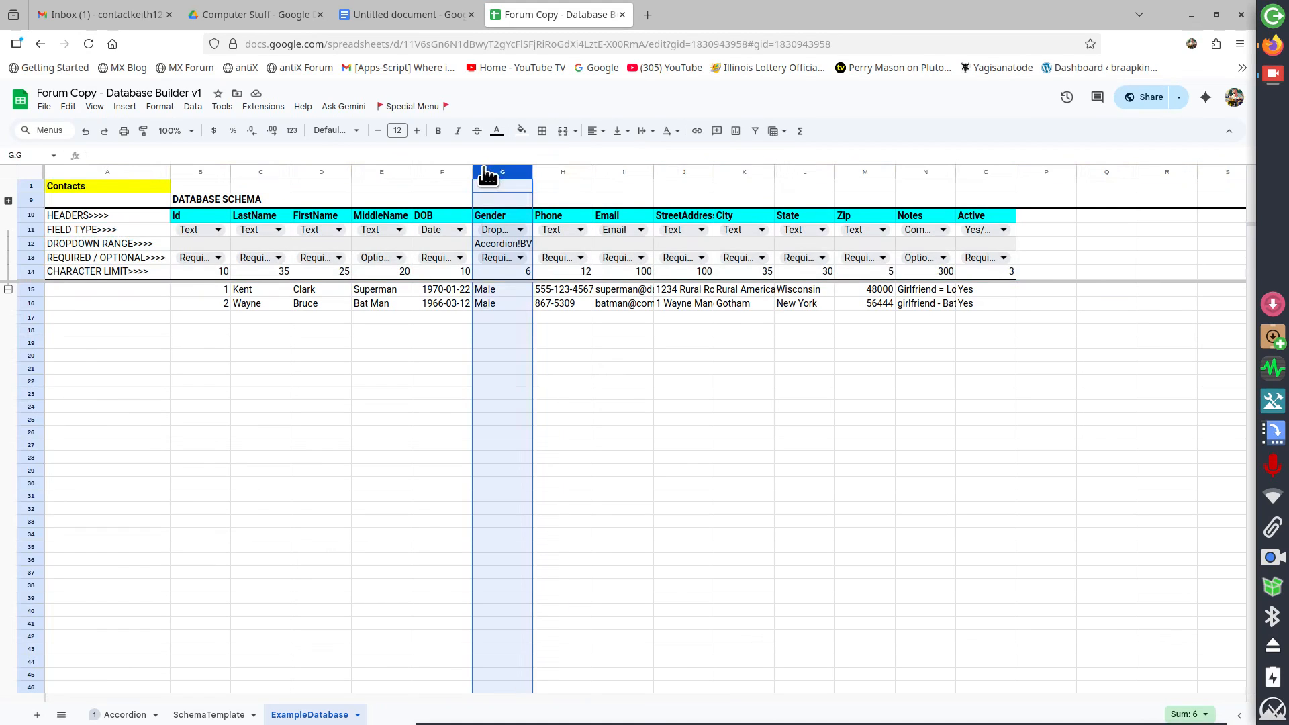
right_click(486, 175)
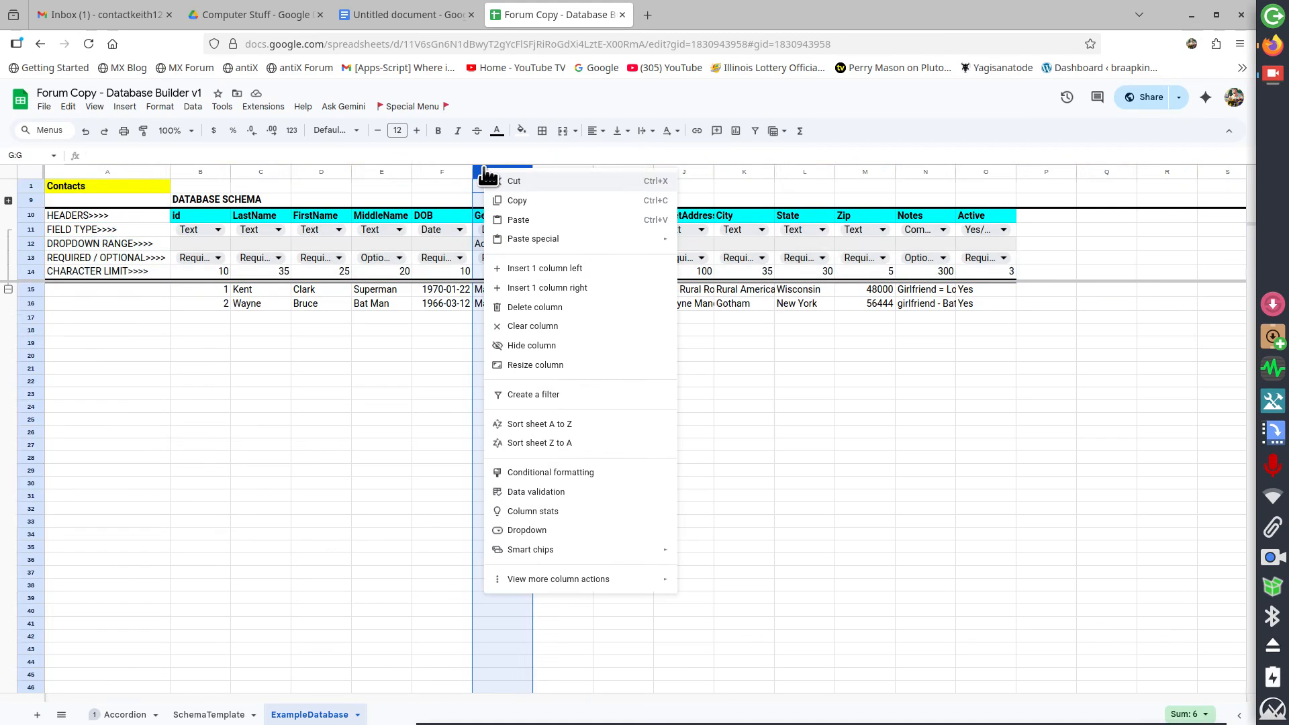
click(554, 269)
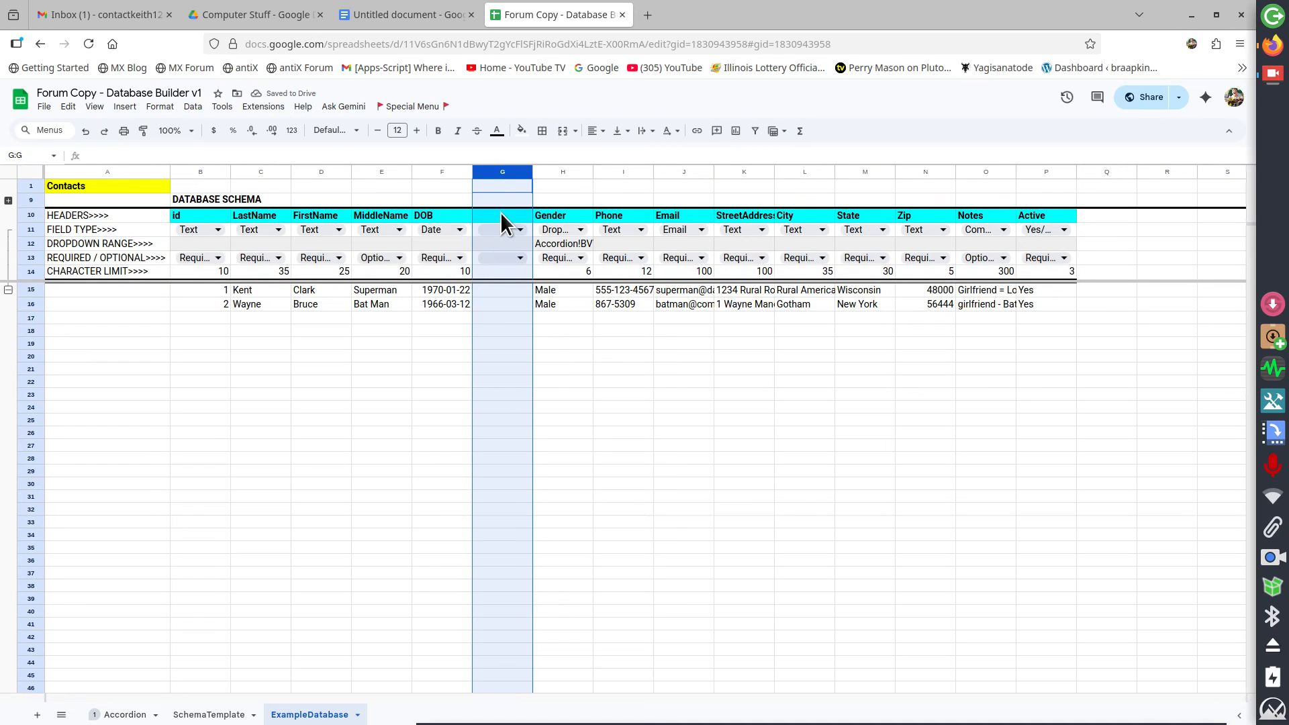
click(595, 347)
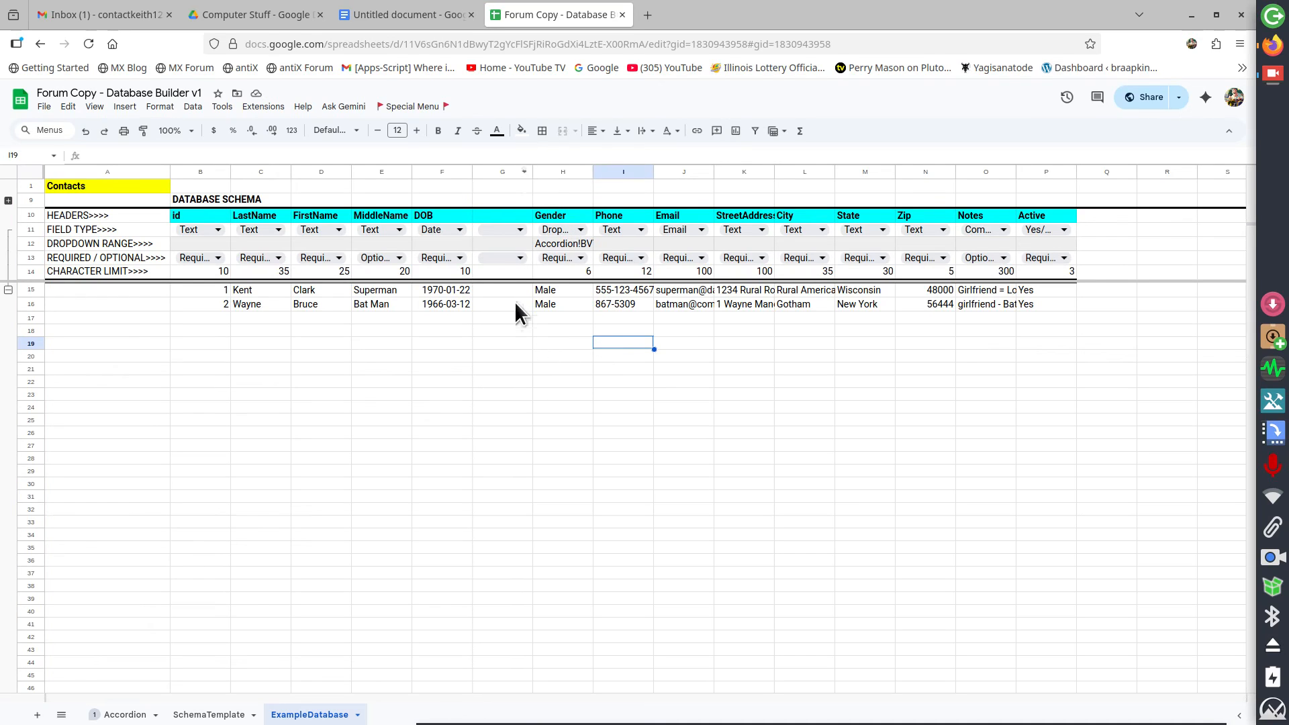
Delete the inserted blank column before Gender
right_click(488, 176)
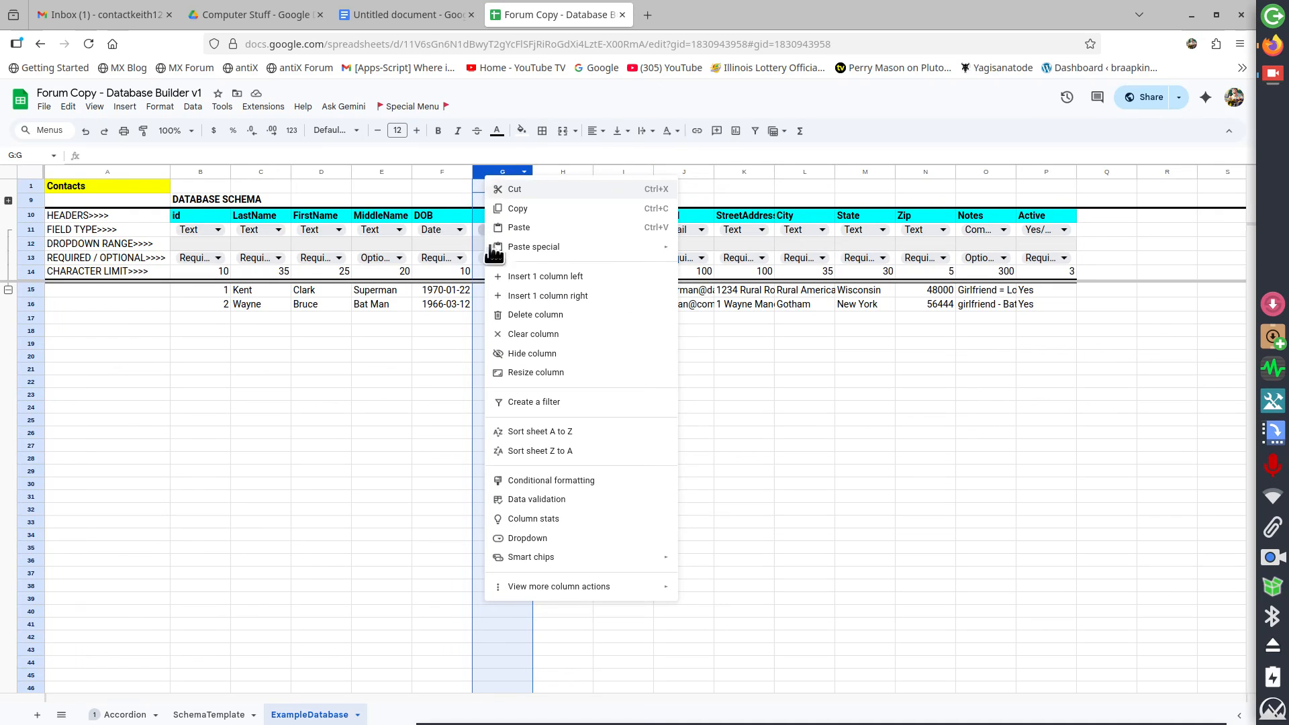
click(545, 316)
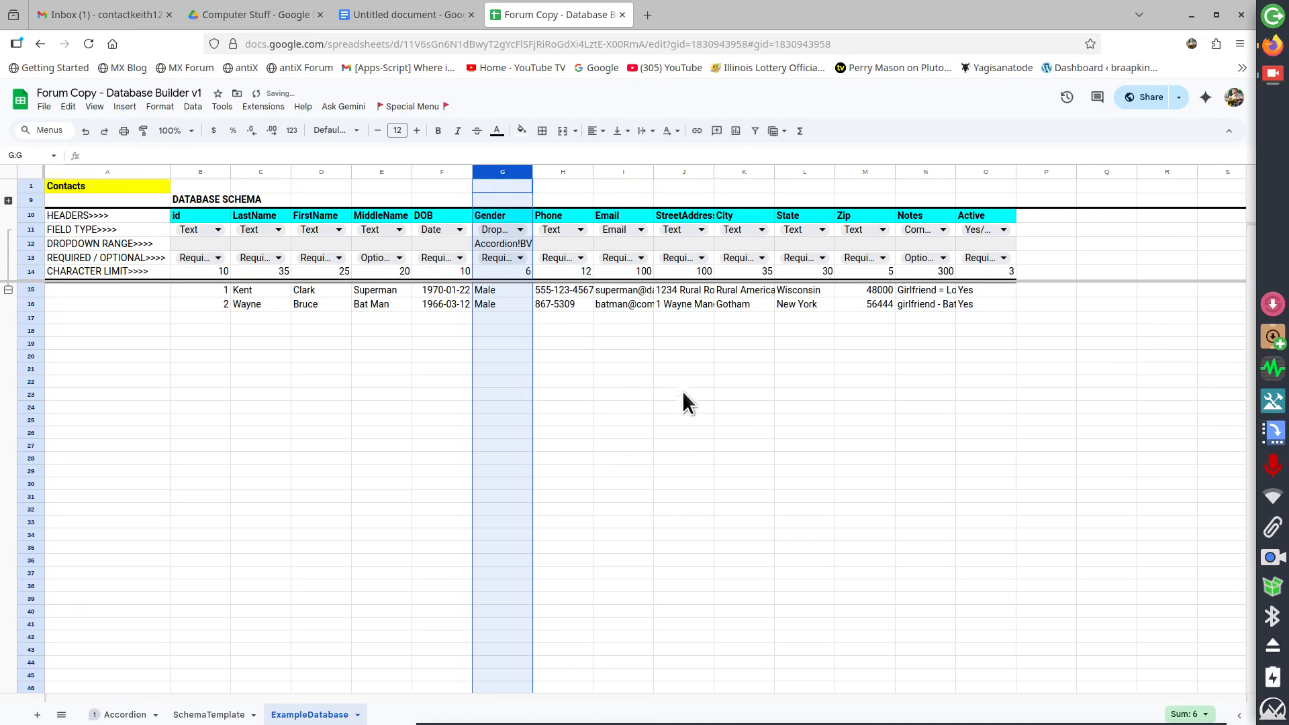
click(701, 397)
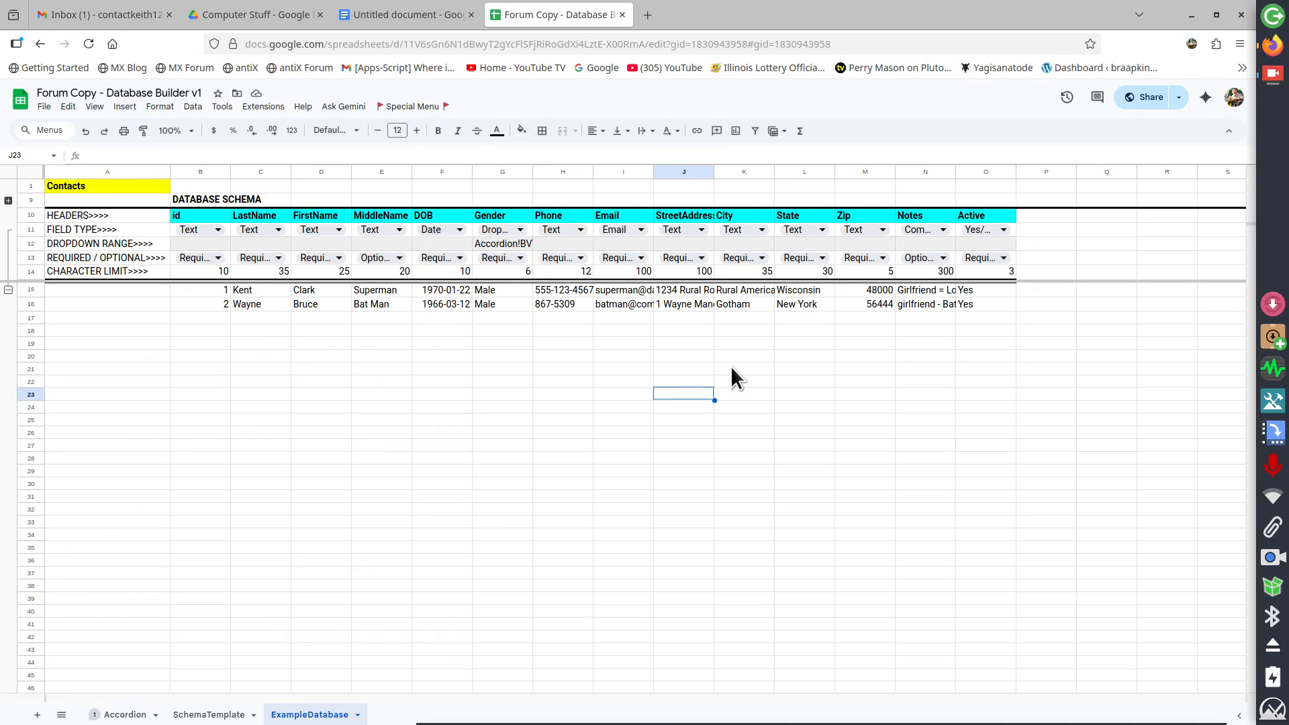
Open the Manage Database sidebar from the Special Menu and read its instructions
click(430, 108)
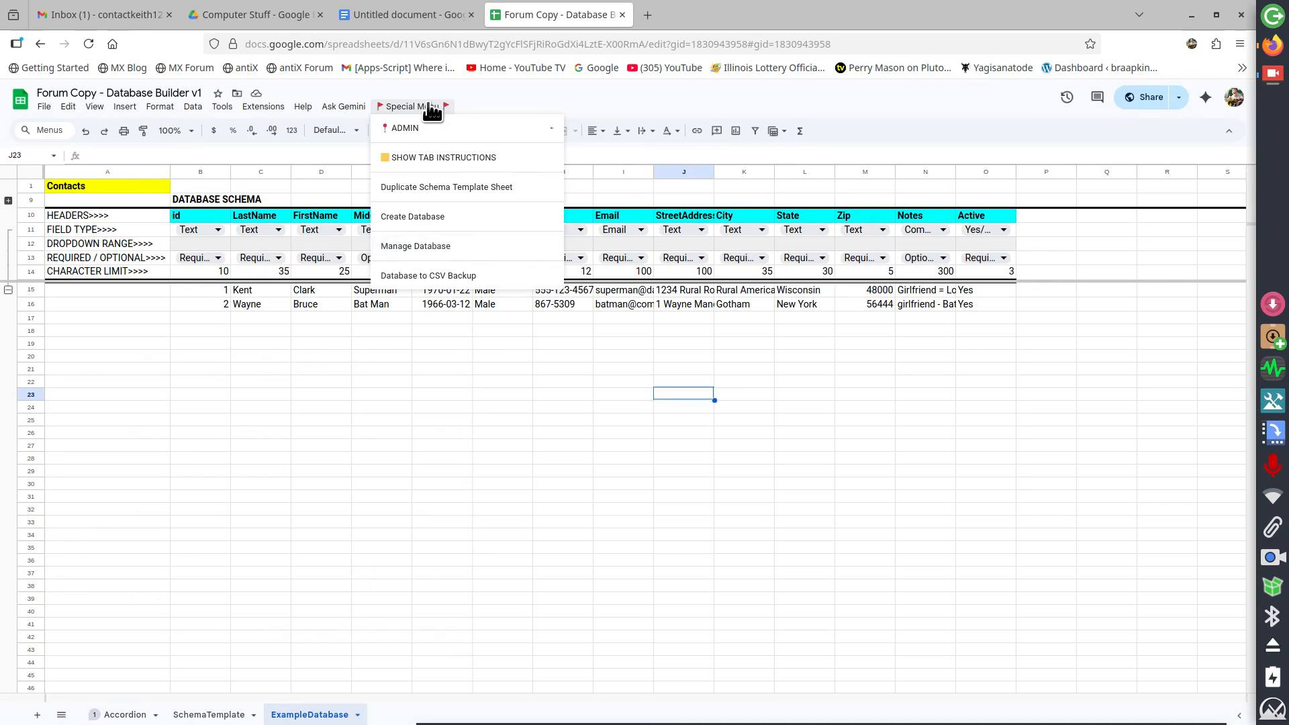
click(405, 247)
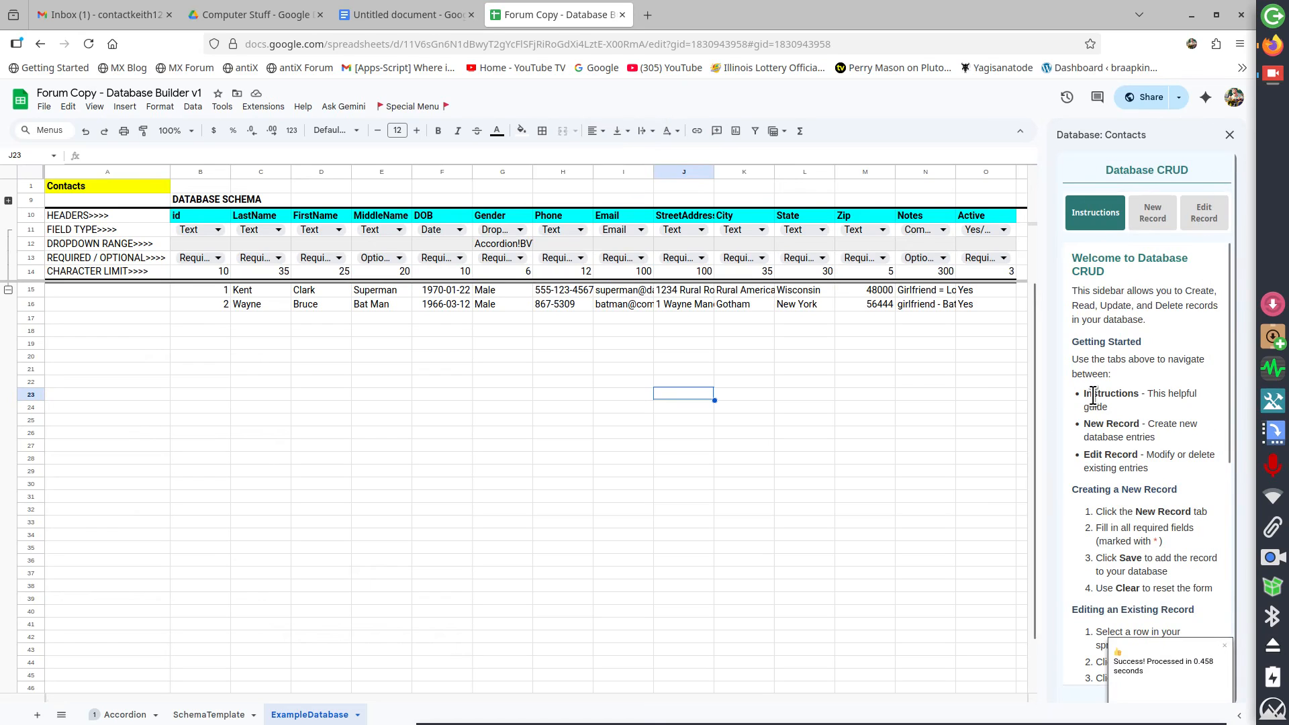
scroll(1090, 393, down, 5)
scroll(1090, 393, up, 5)
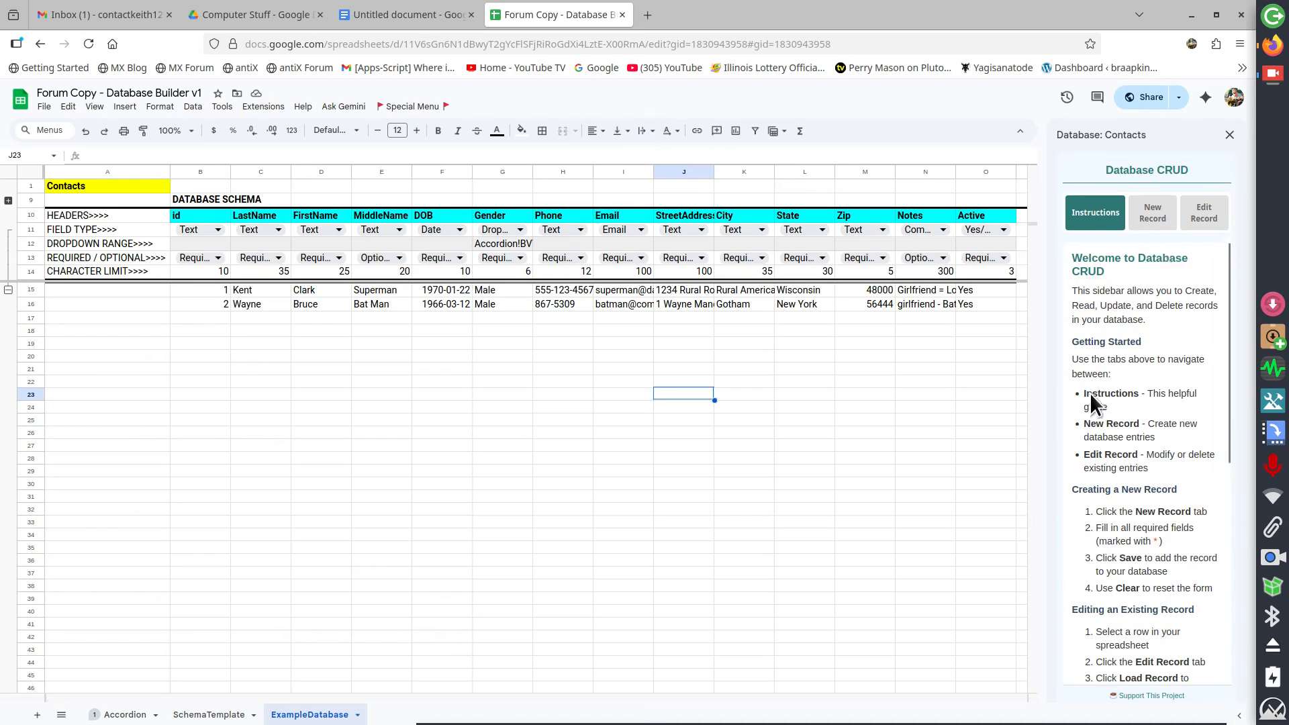
Switch to the Edit Record tab and load the row 16 record into the form
click(1155, 220)
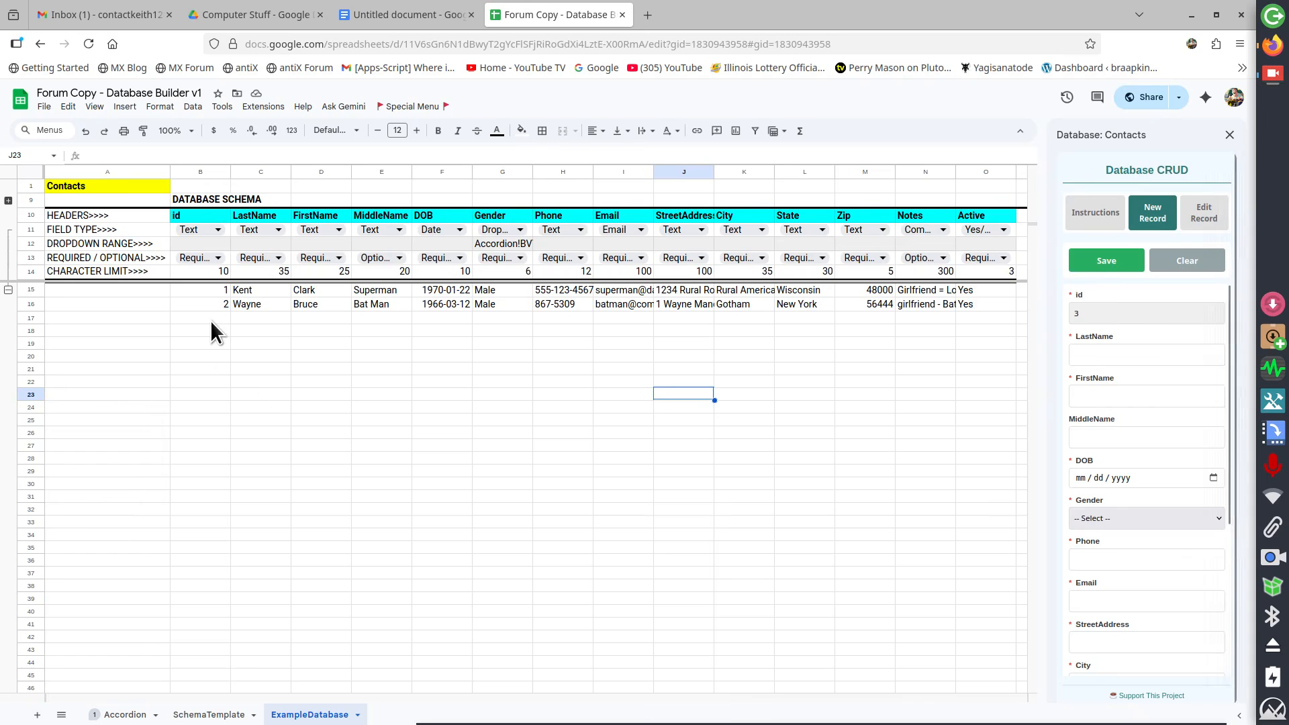
click(1209, 212)
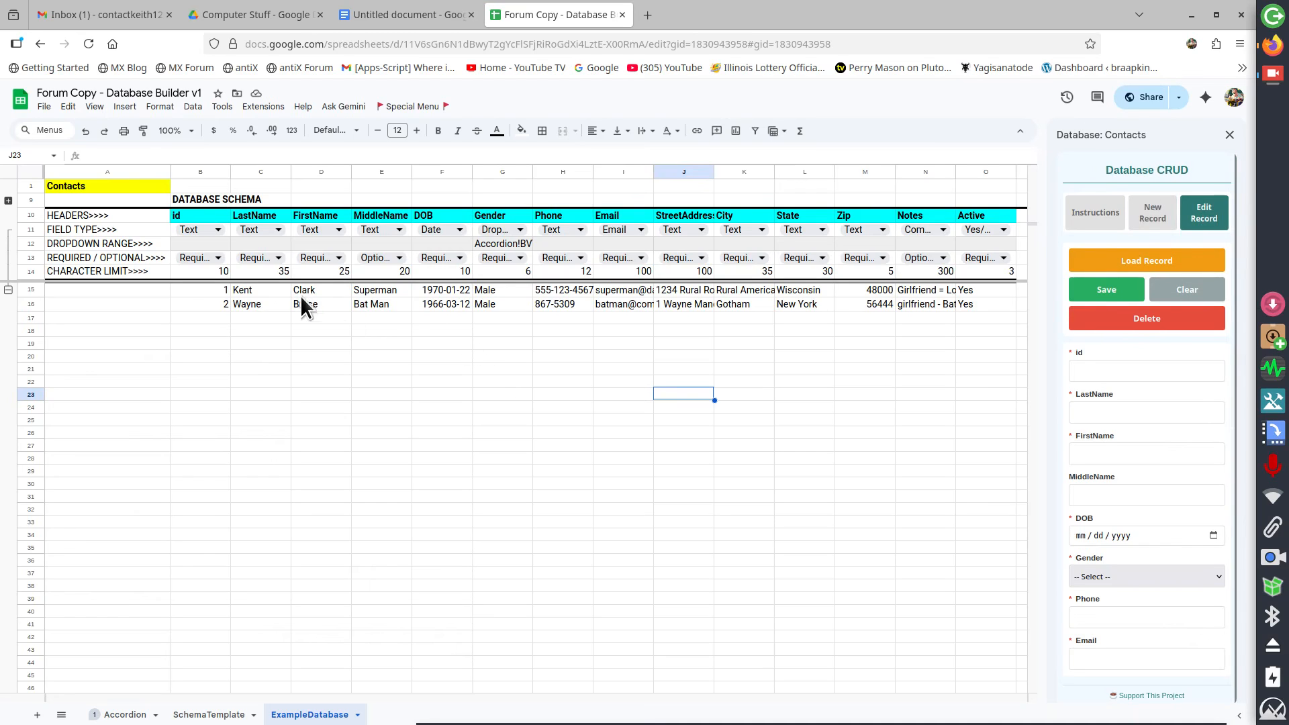
click(272, 299)
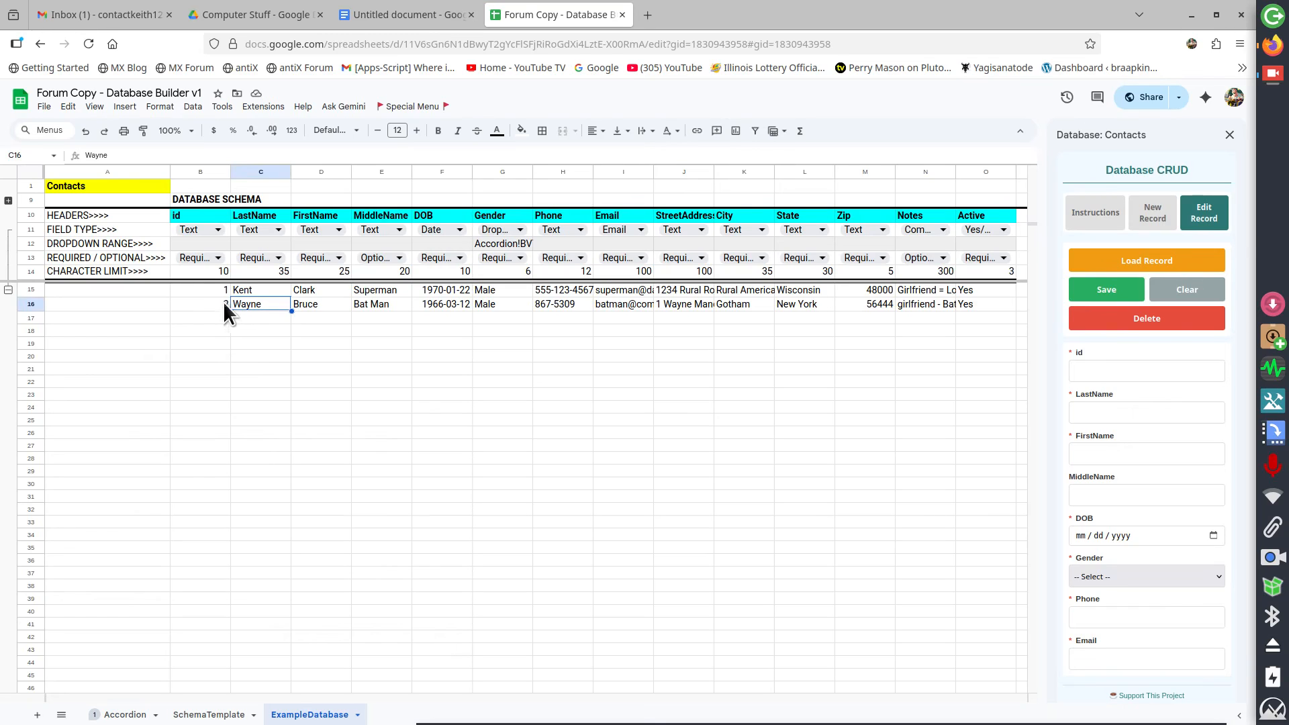
click(1149, 260)
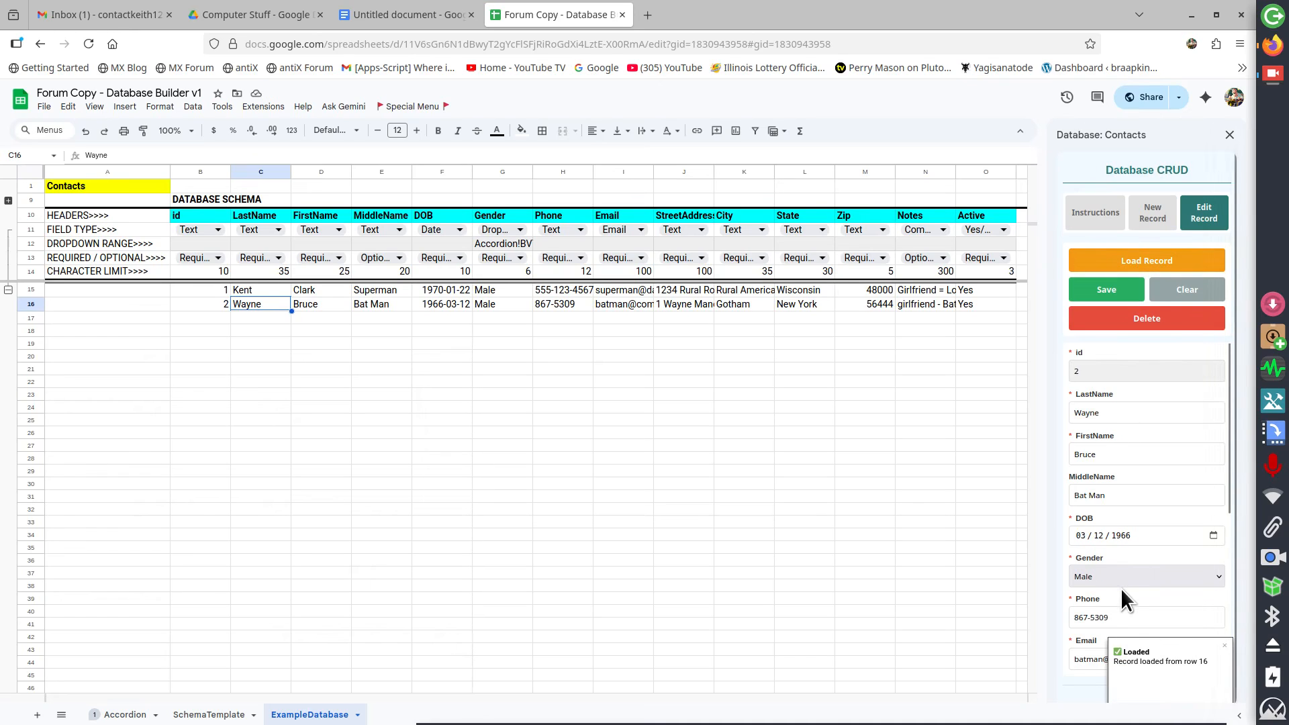
scroll(1122, 588, down, 5)
scroll(1121, 589, up, 5)
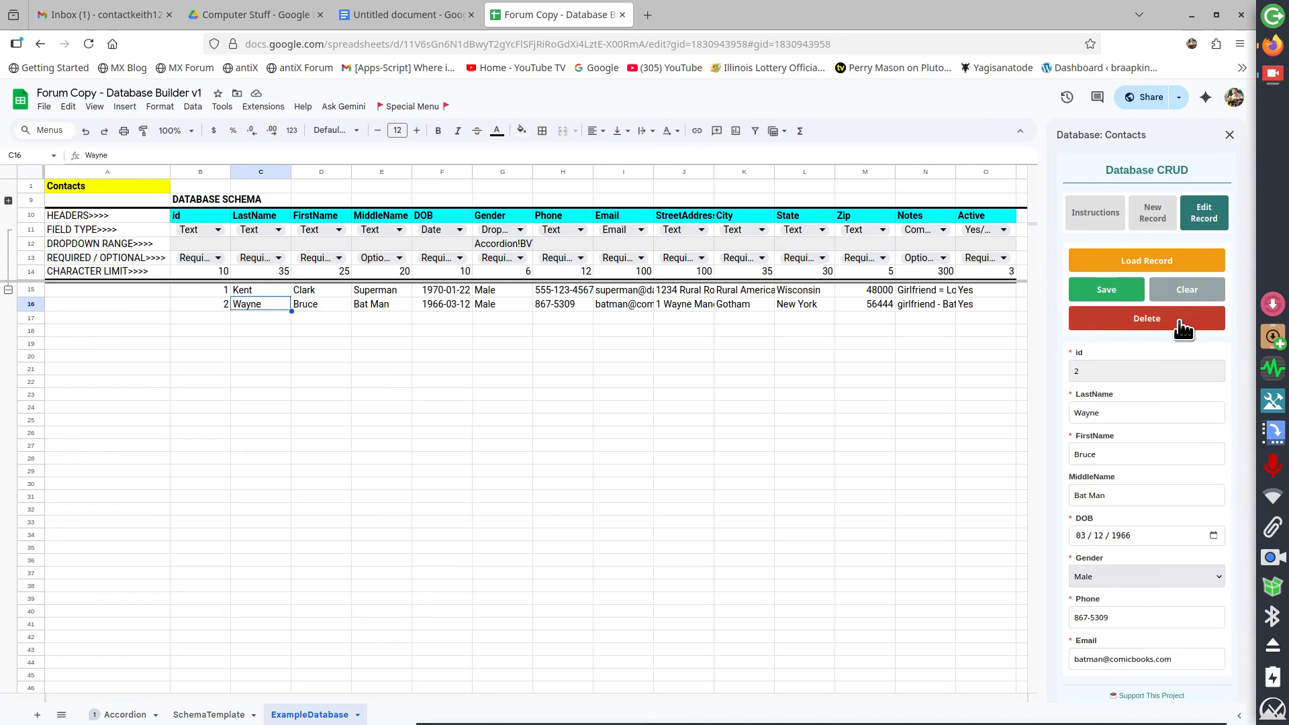
Try deleting the loaded record, cancel the confirmation, and clear the form
click(1182, 320)
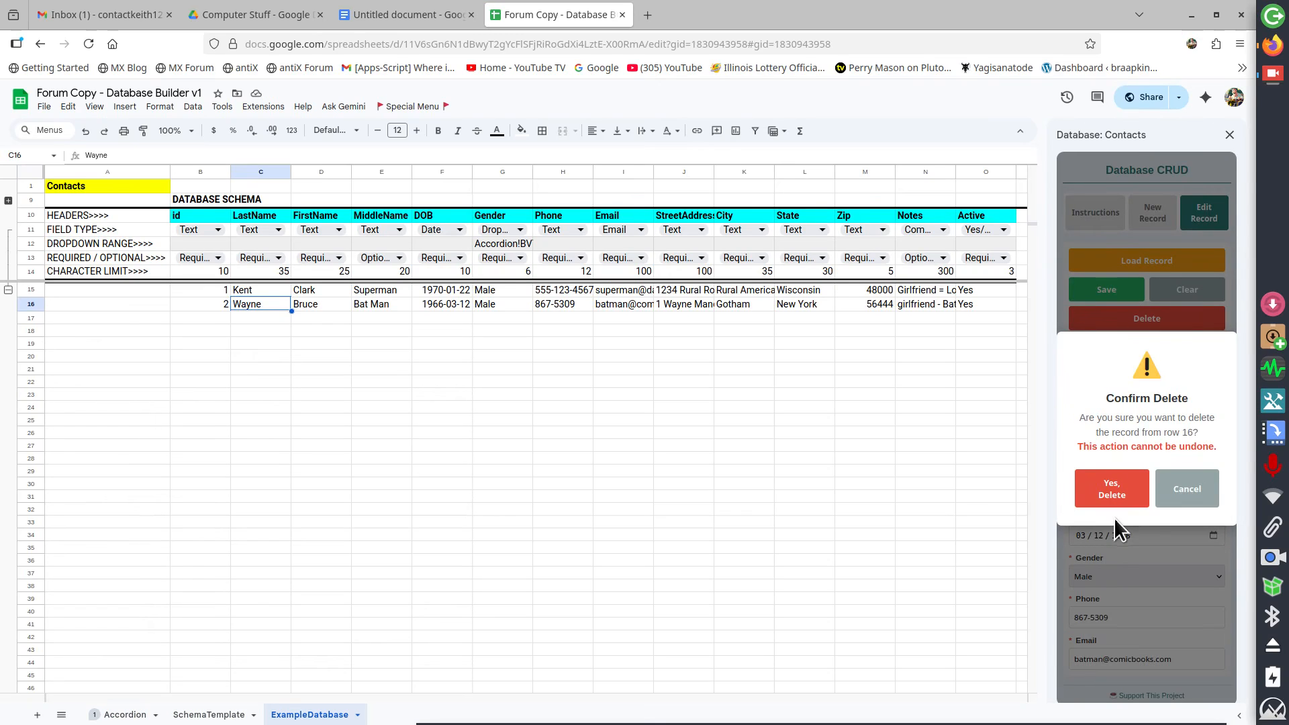
click(1205, 490)
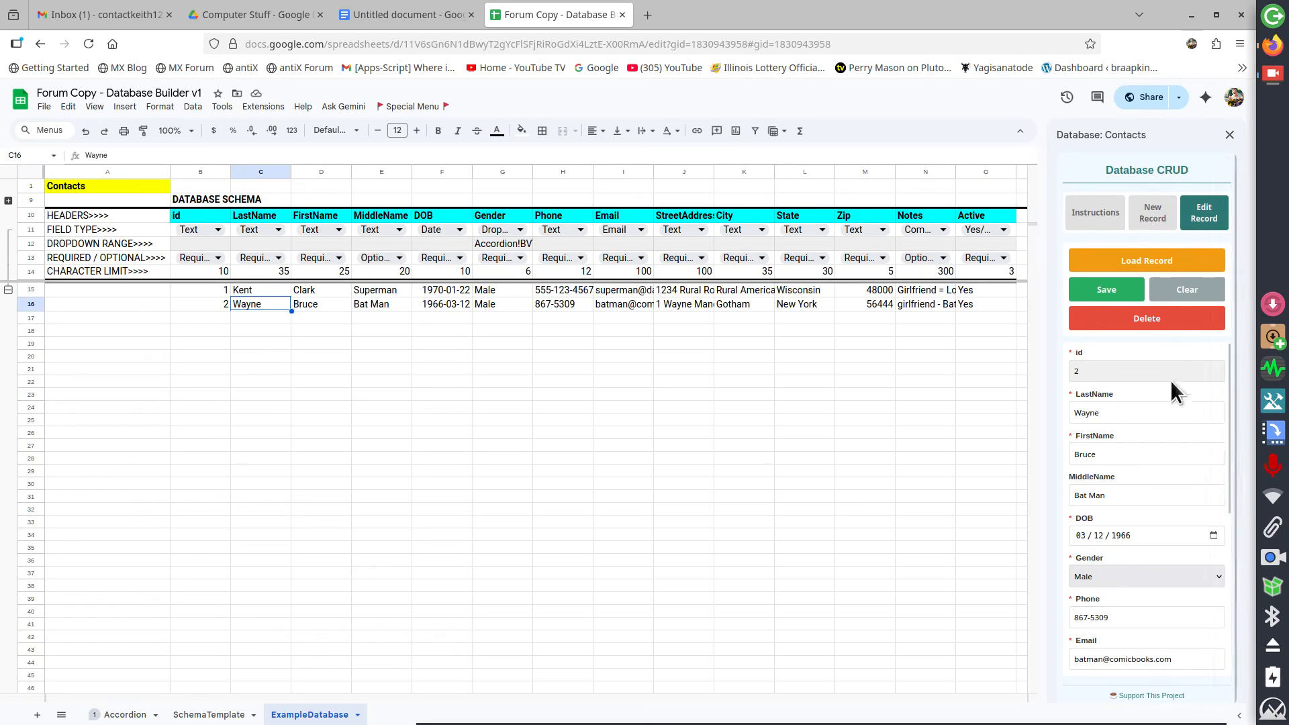
click(1172, 294)
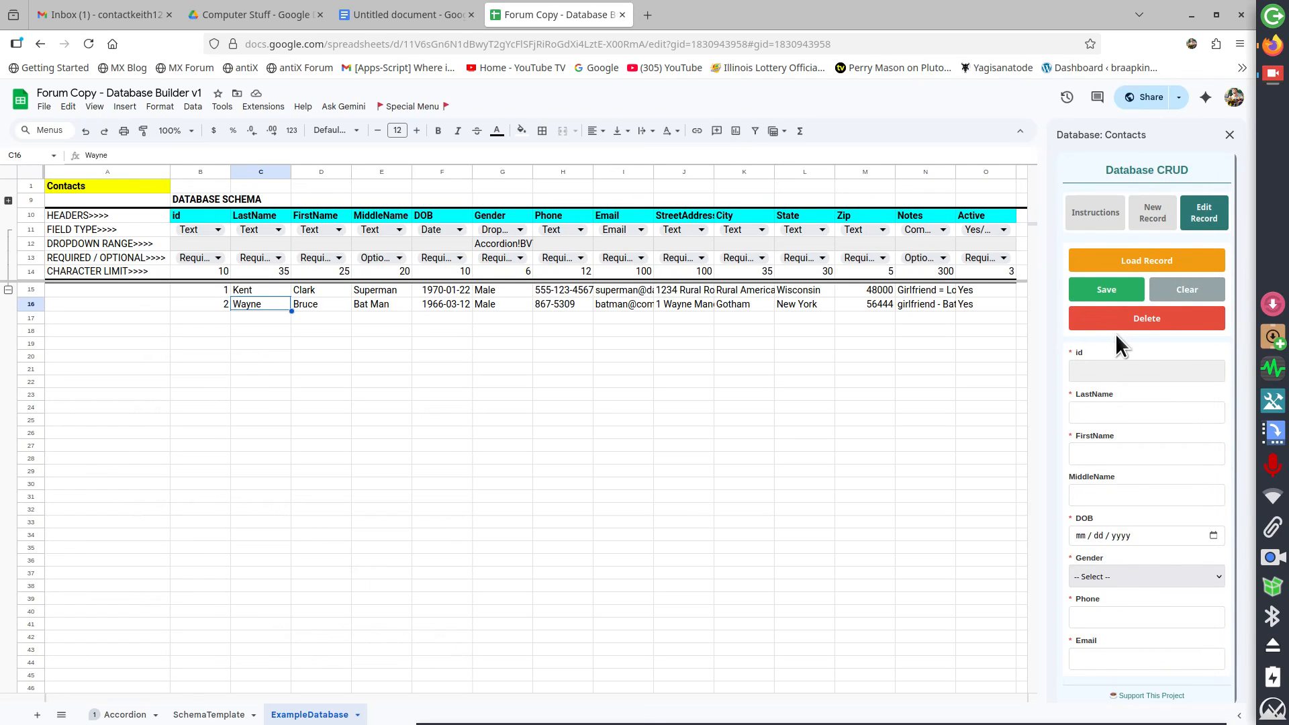
scroll(1138, 416, down, 4)
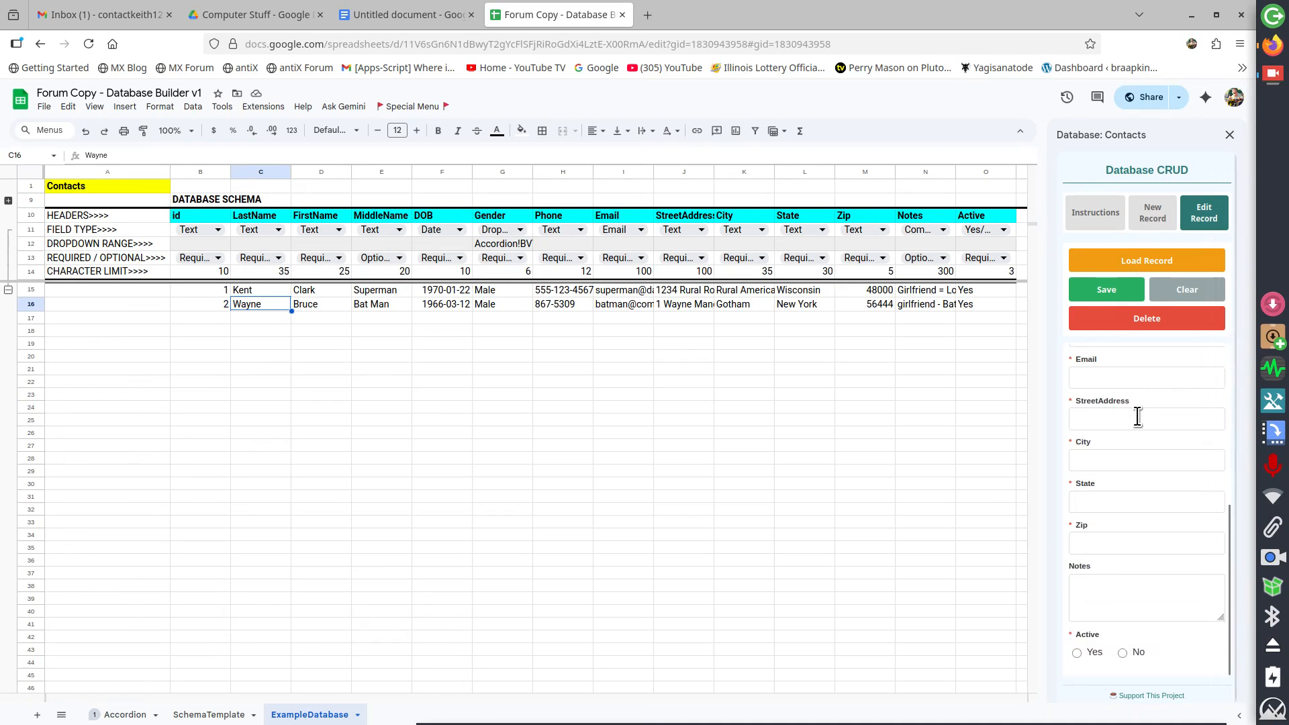
scroll(1138, 416, up, 4)
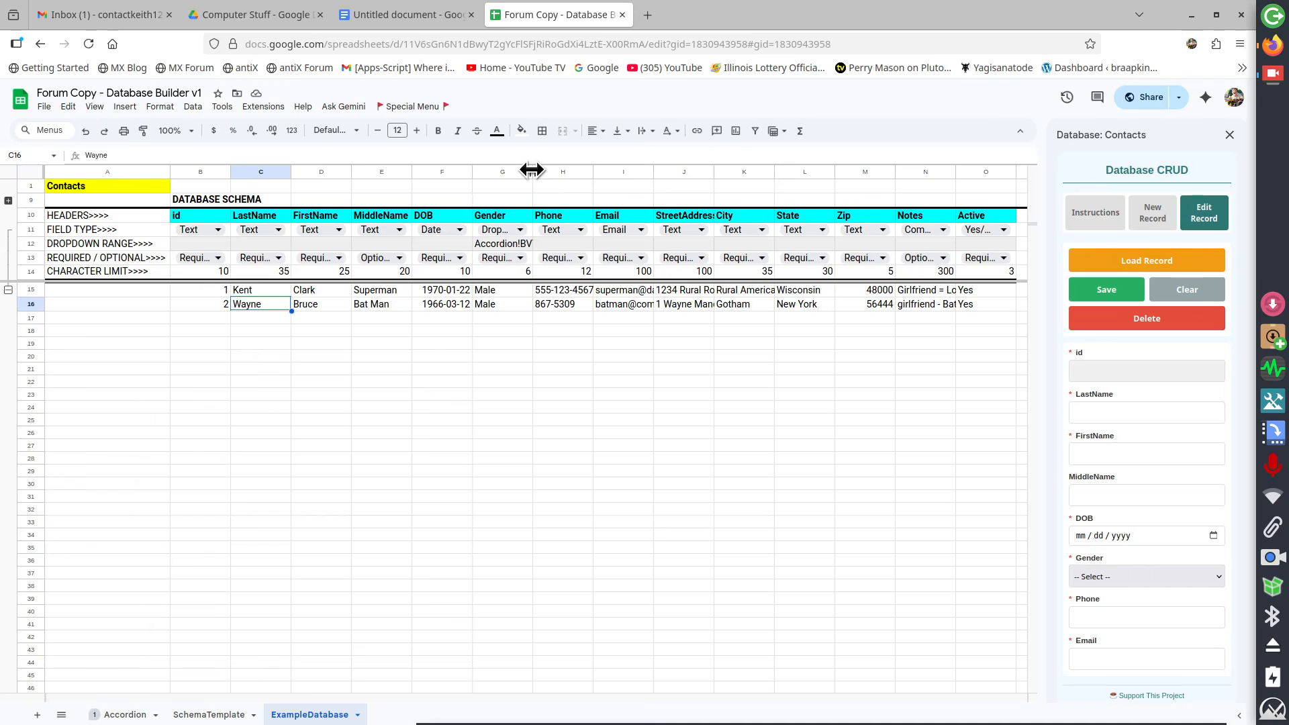
Widen the Gender column and open the form's Gender dropdown to view its options
drag(531, 170, 567, 232)
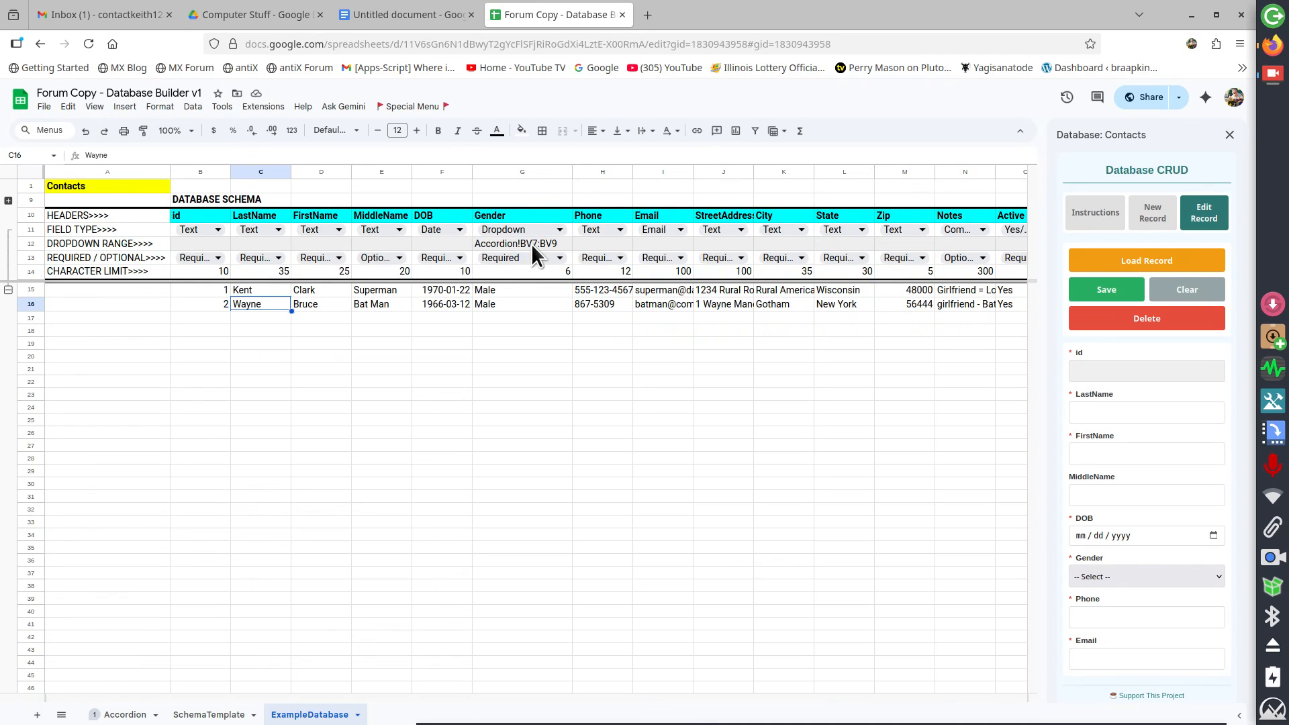
click(1148, 578)
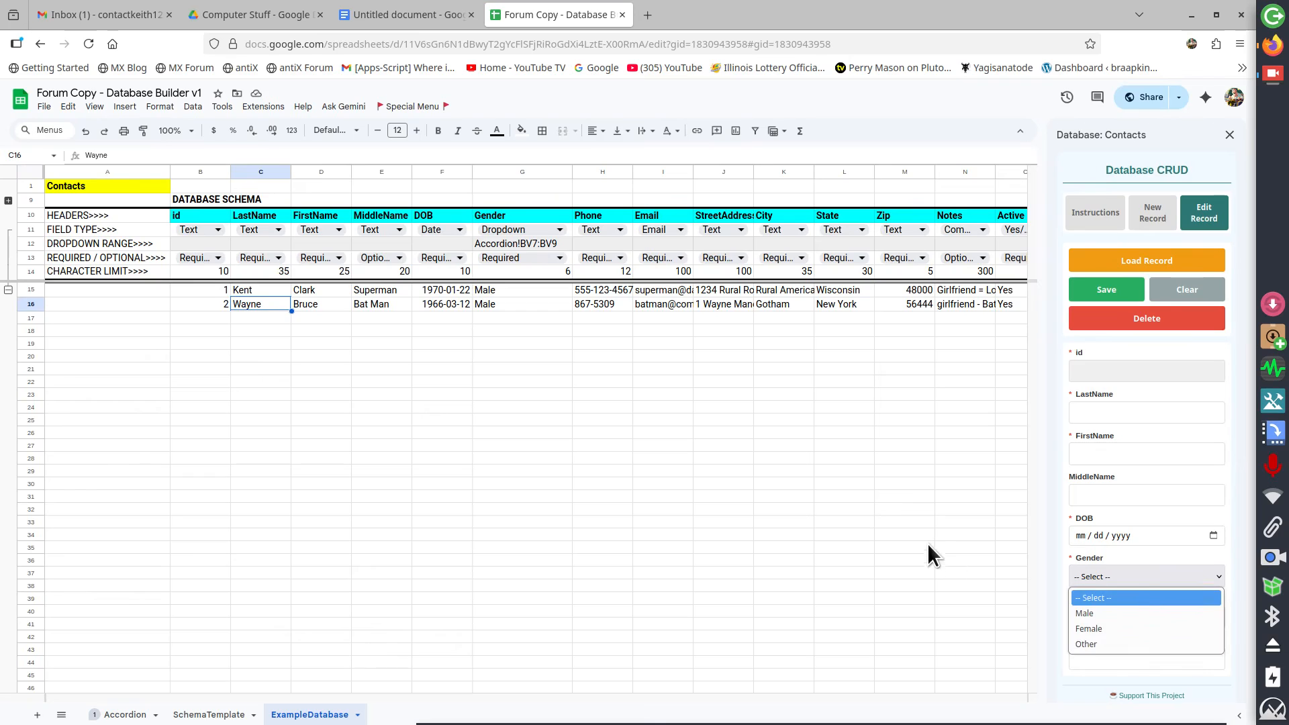
key(Escape)
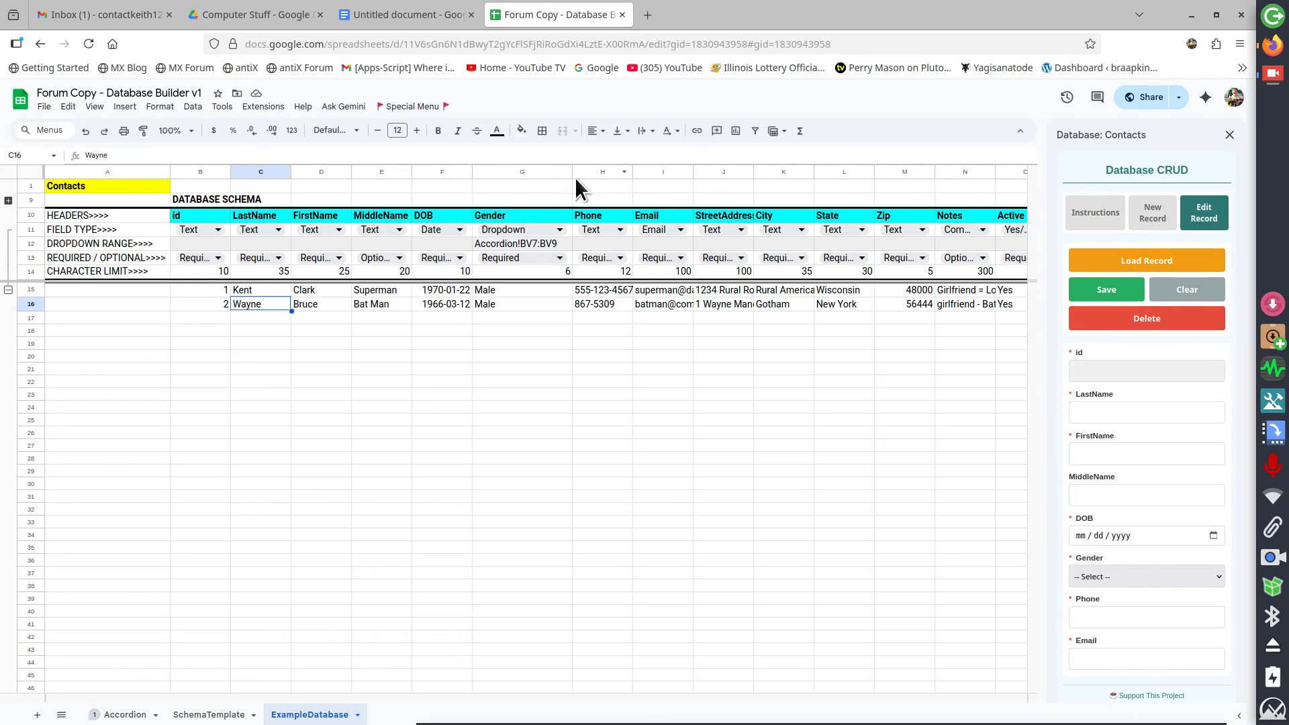
Narrow the Gender column again and scroll through the Edit Record form fields
drag(572, 176, 522, 175)
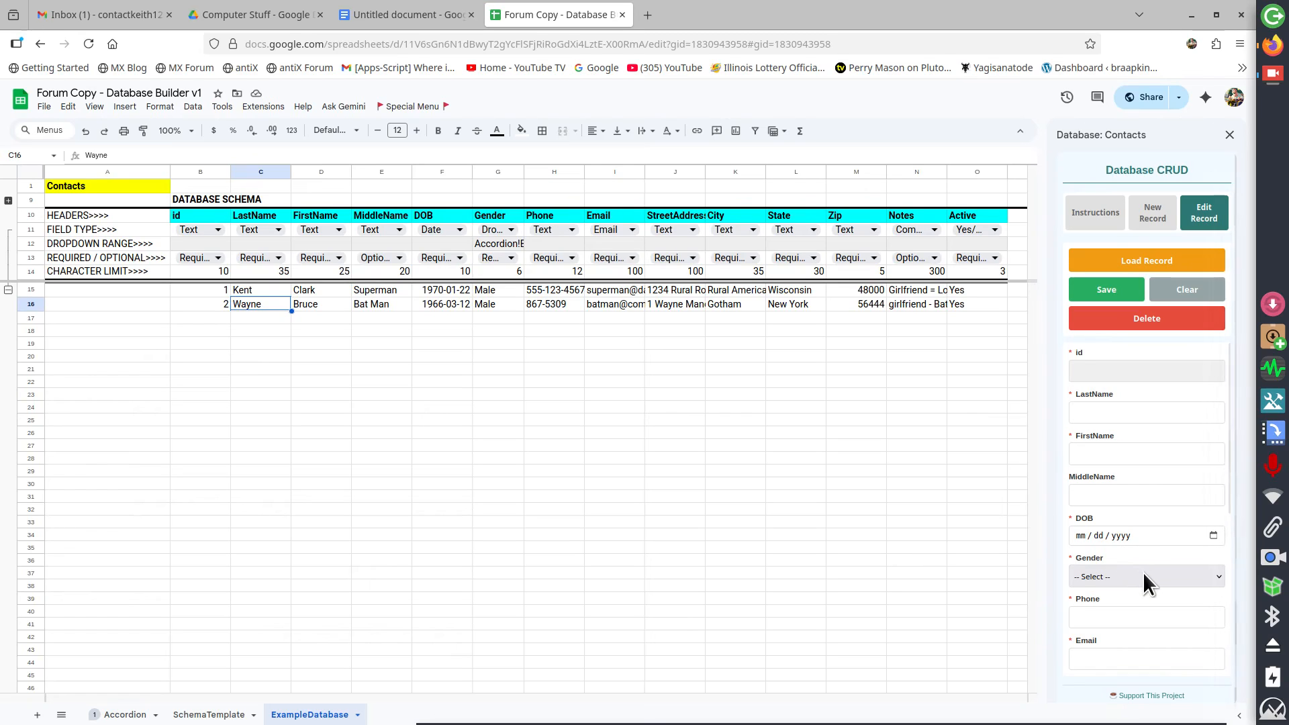
scroll(1143, 572, down, 5)
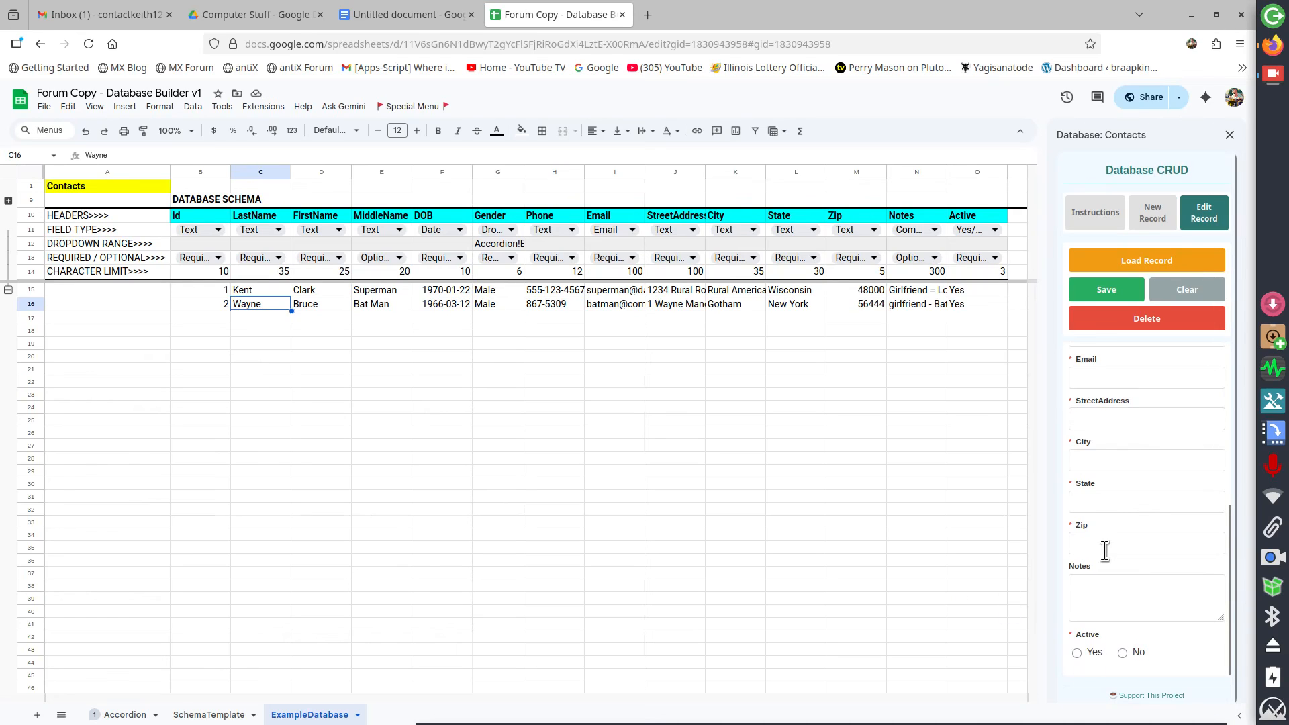
scroll(1105, 552, up, 4)
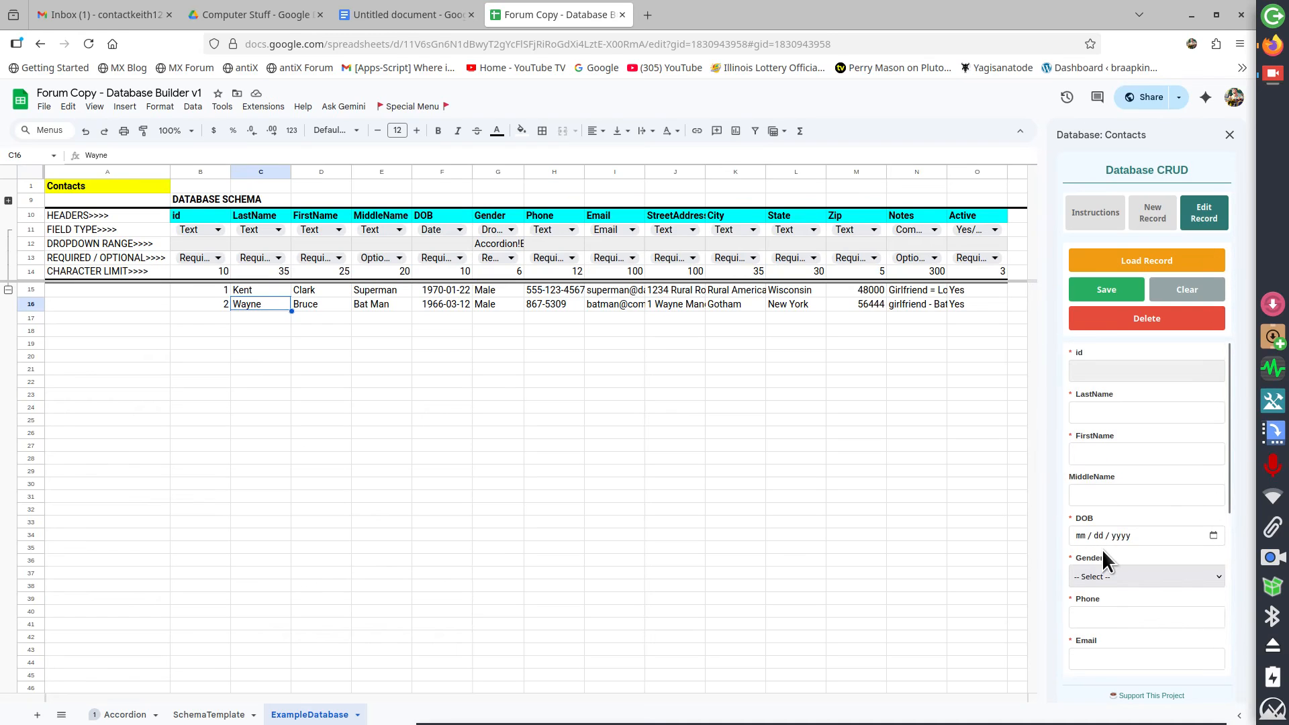
Switch to the New Record tab and try saving the empty form to see the required fields
click(1150, 227)
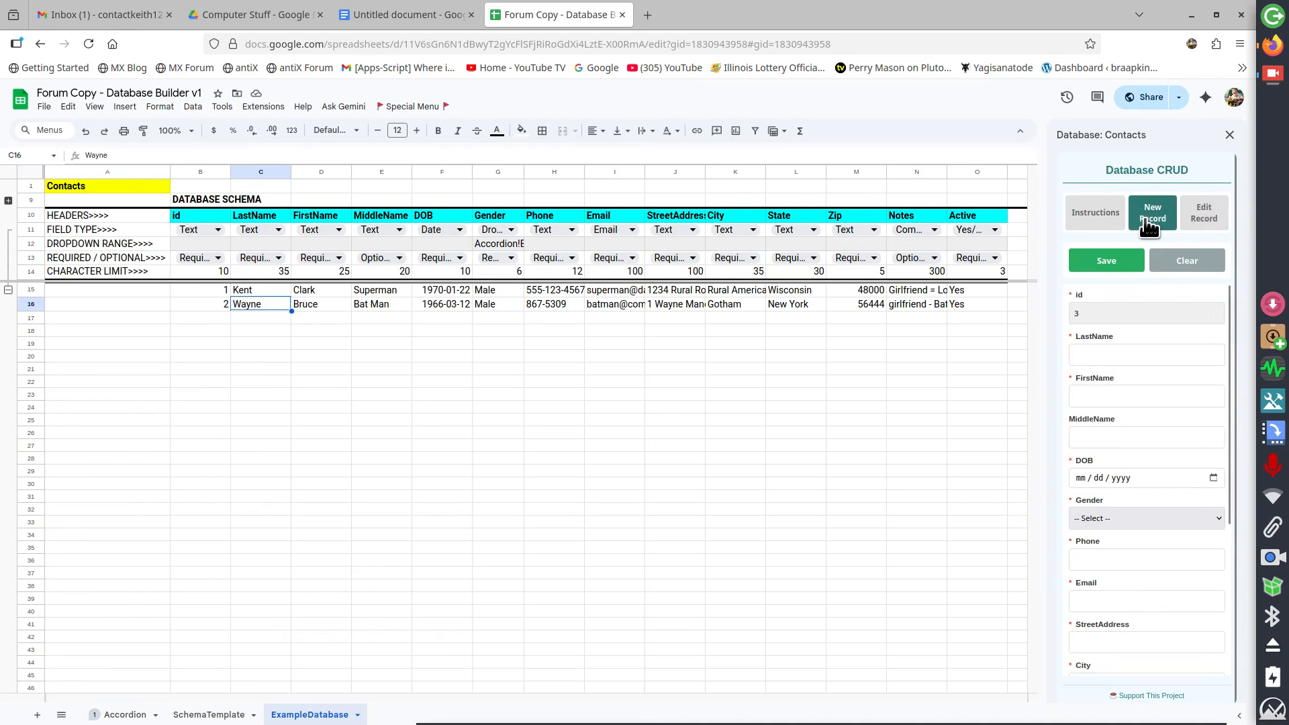
click(1128, 264)
scroll(1125, 455, down, 1)
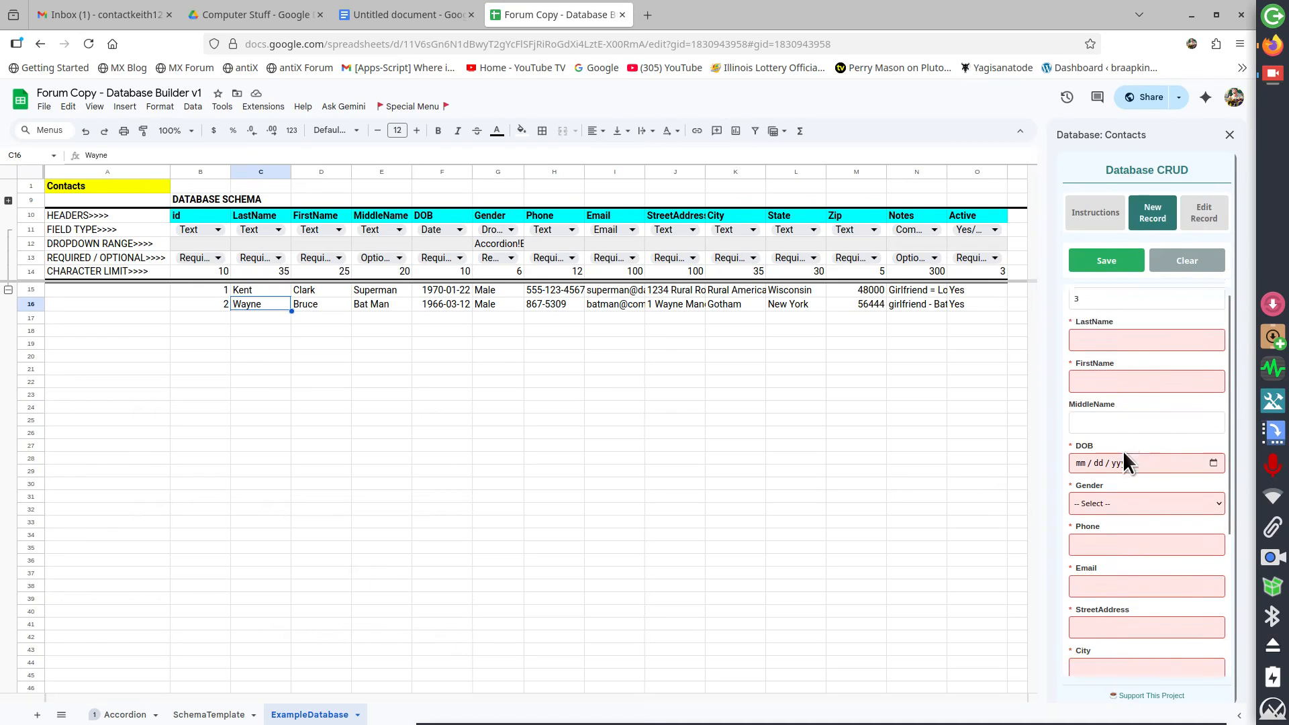
scroll(1125, 456, down, 3)
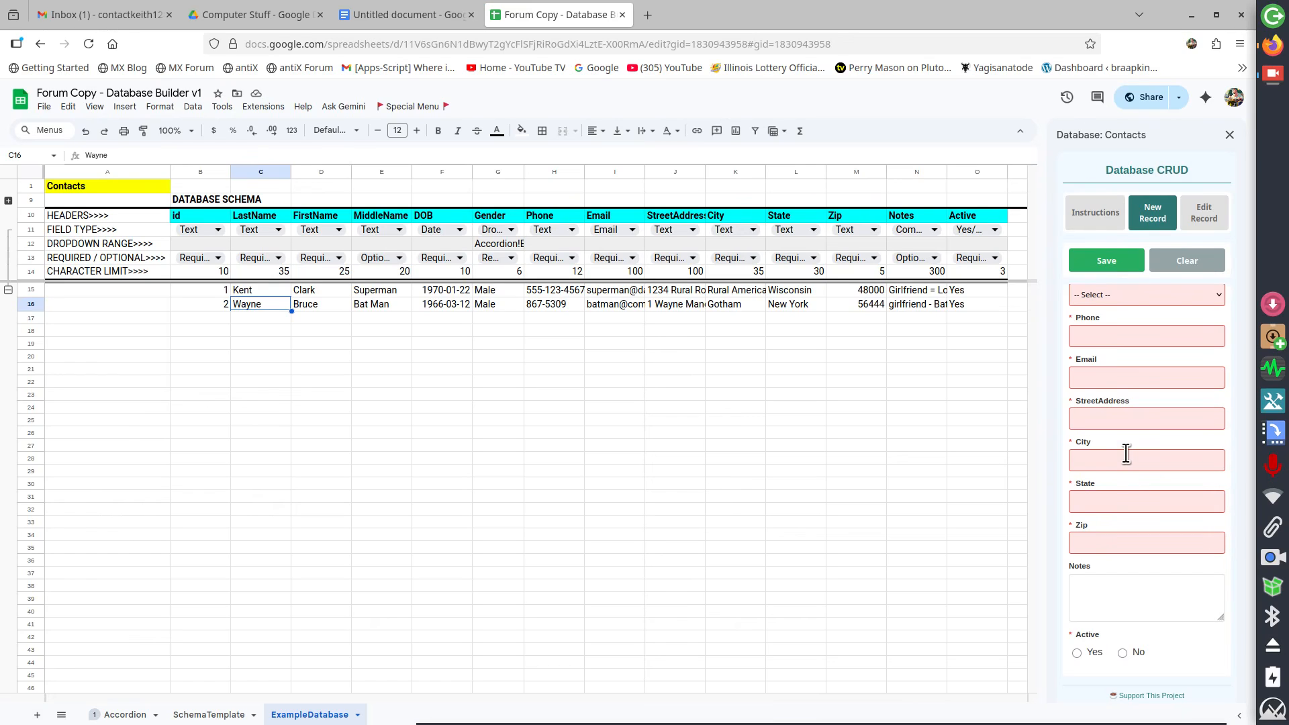
scroll(1126, 454, up, 3)
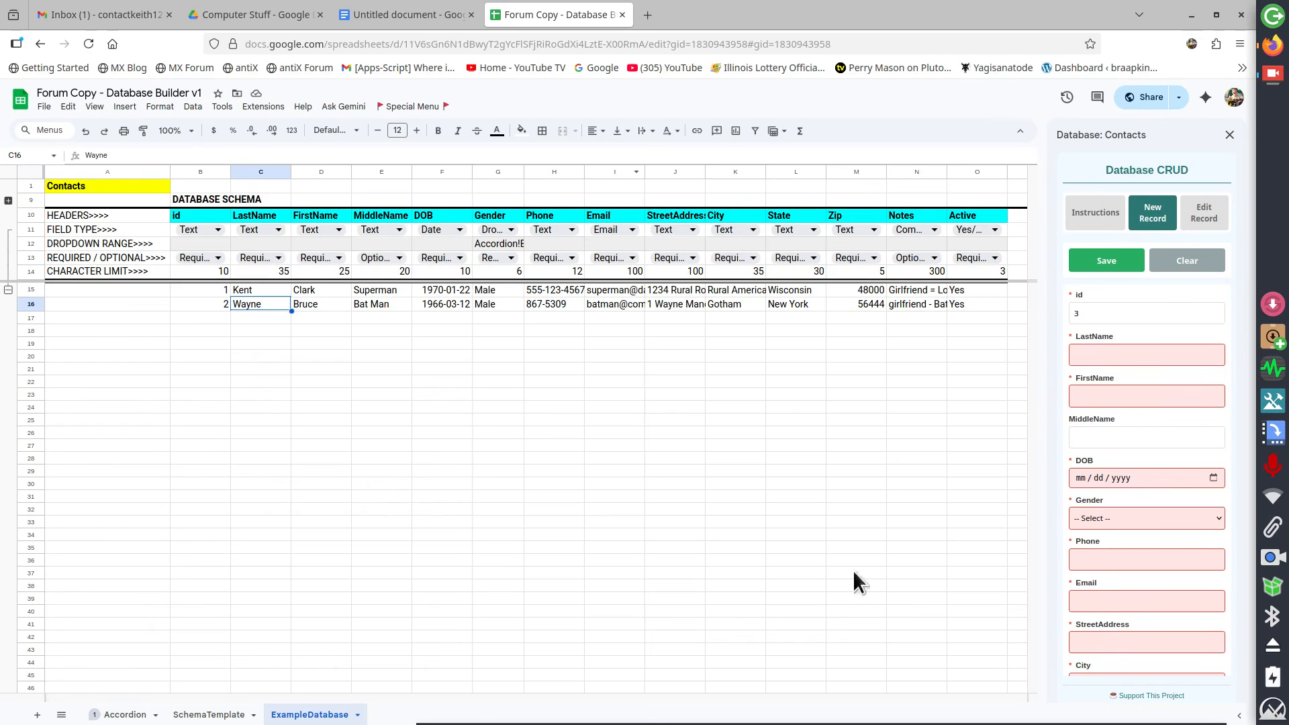
Close the database sidebar and switch back to the Accordion sheet
click(1098, 225)
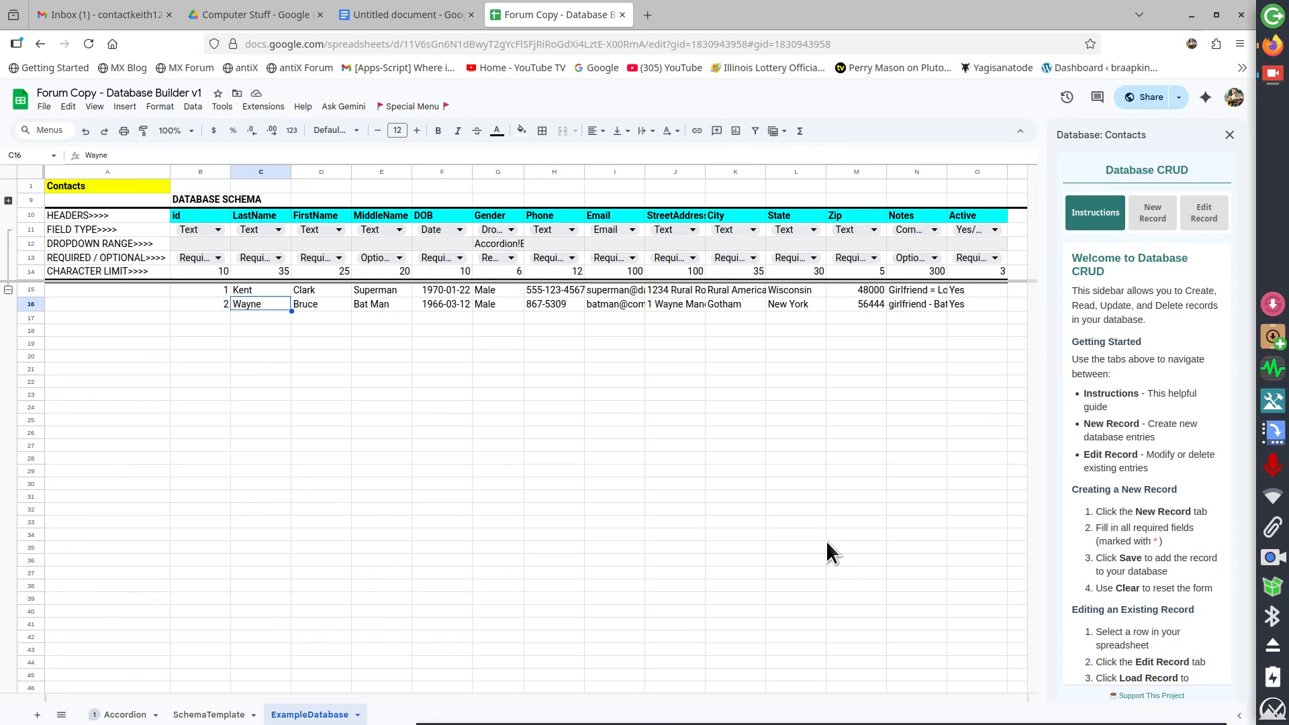
click(1230, 135)
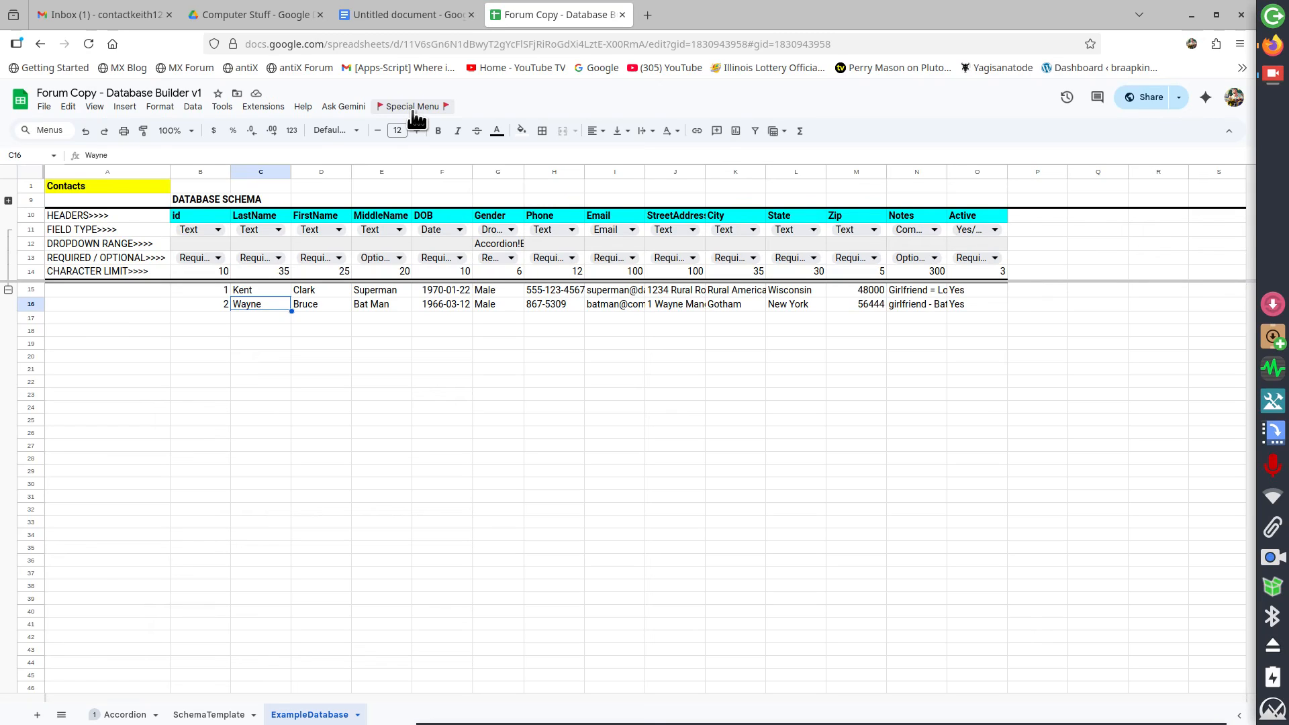
click(124, 718)
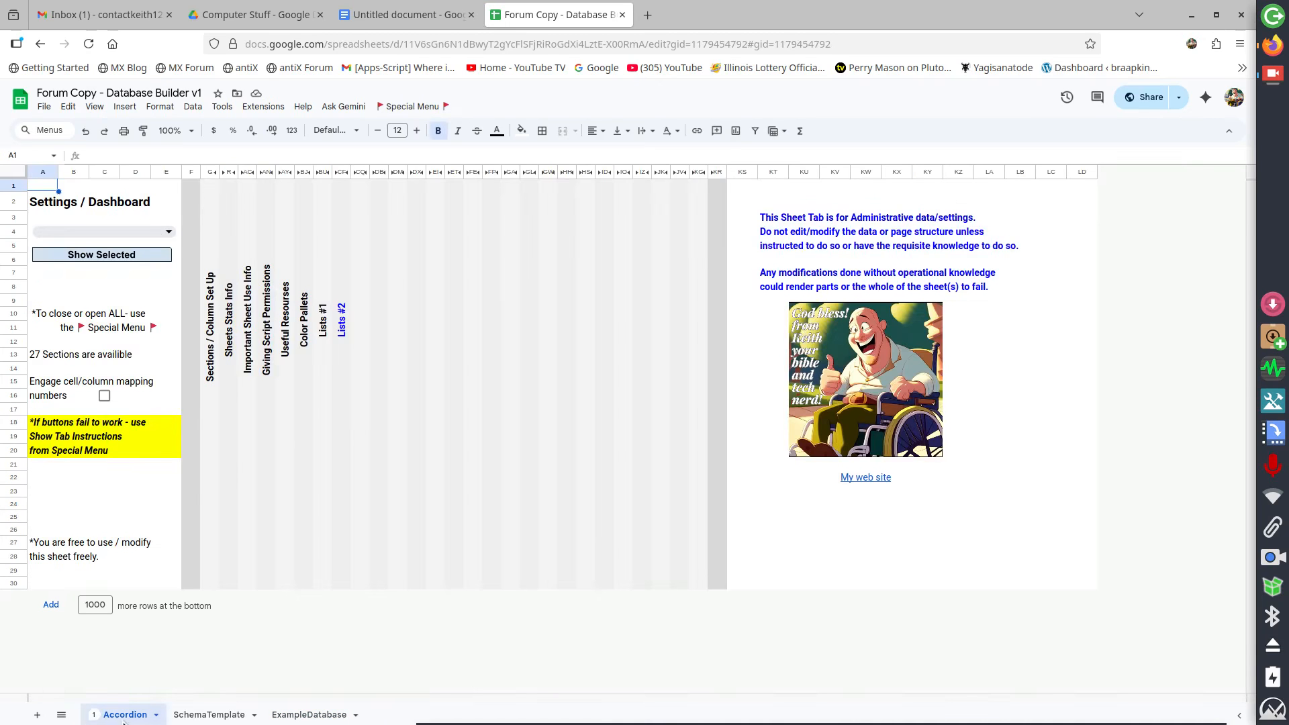